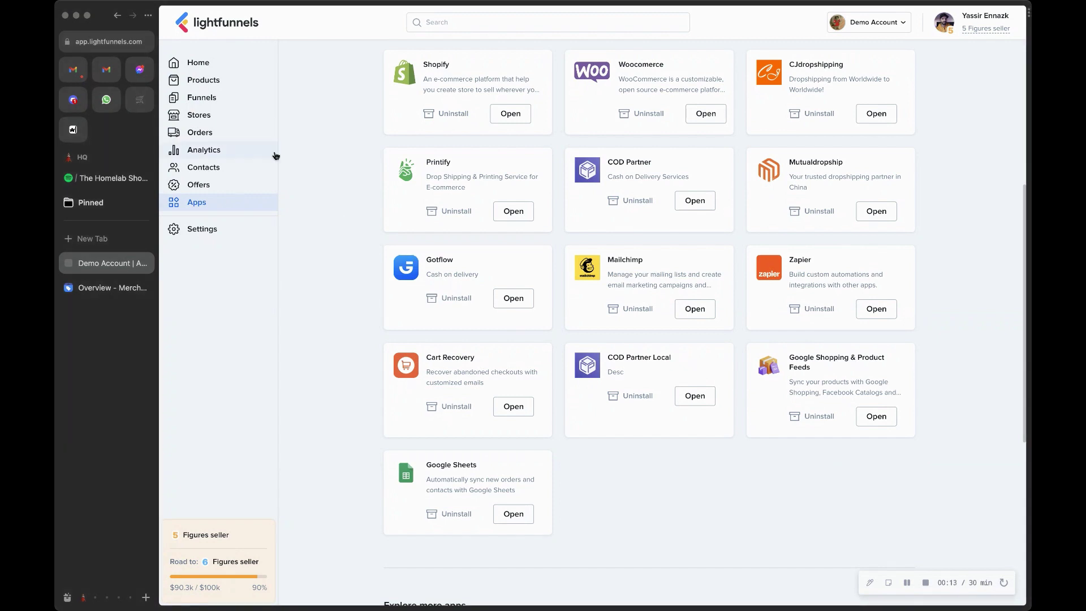
- Open the Demo Store from the stores list and browse its products
{"action": "left_click", "coordinate": [229, 118]}
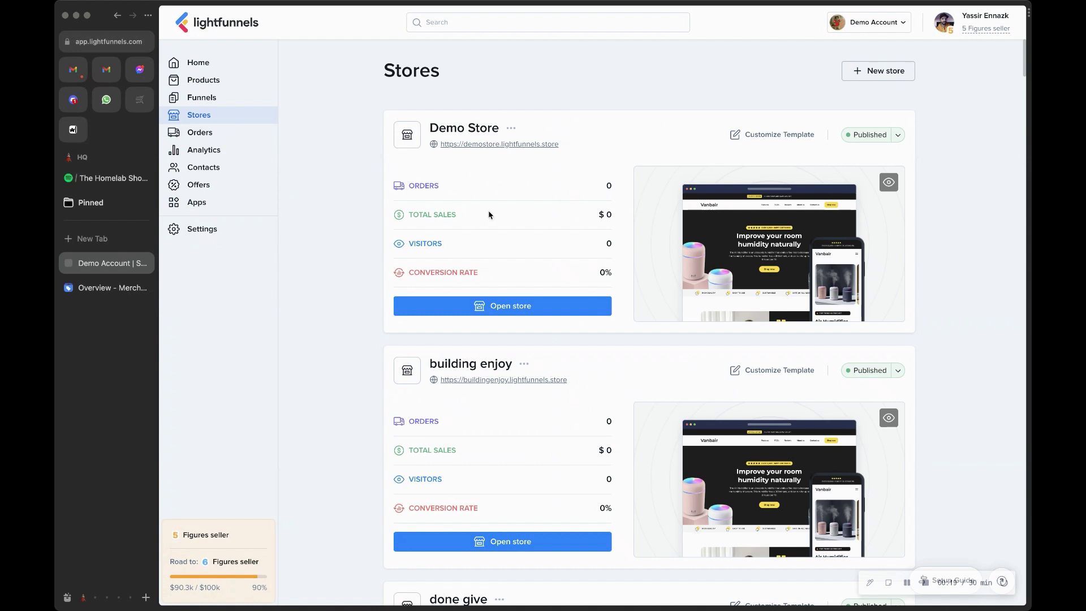
{"action": "left_click", "coordinate": [553, 303]}
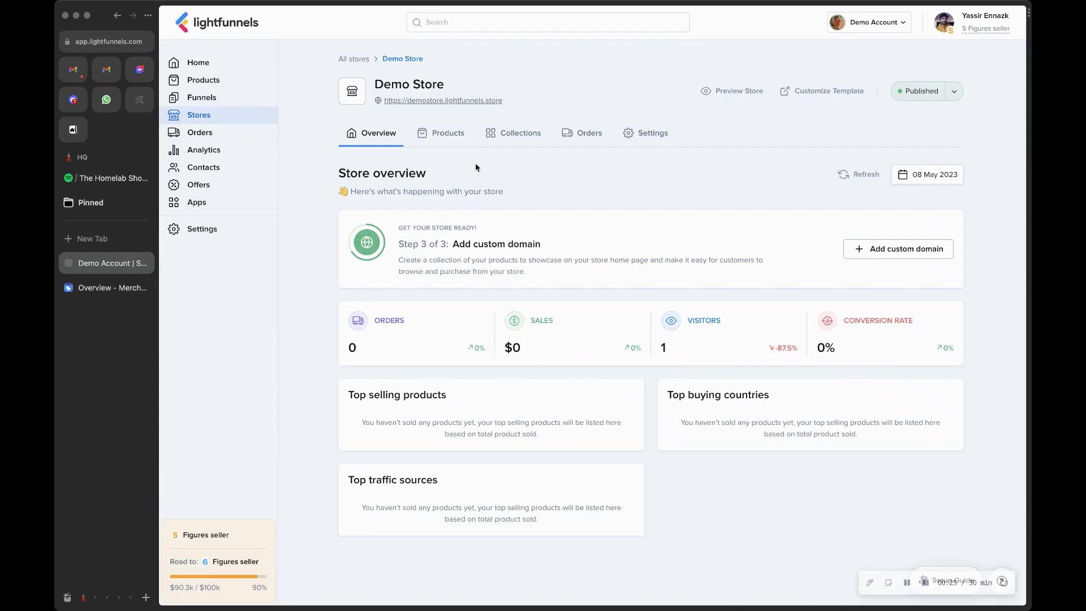
{"action": "left_click", "coordinate": [456, 138]}
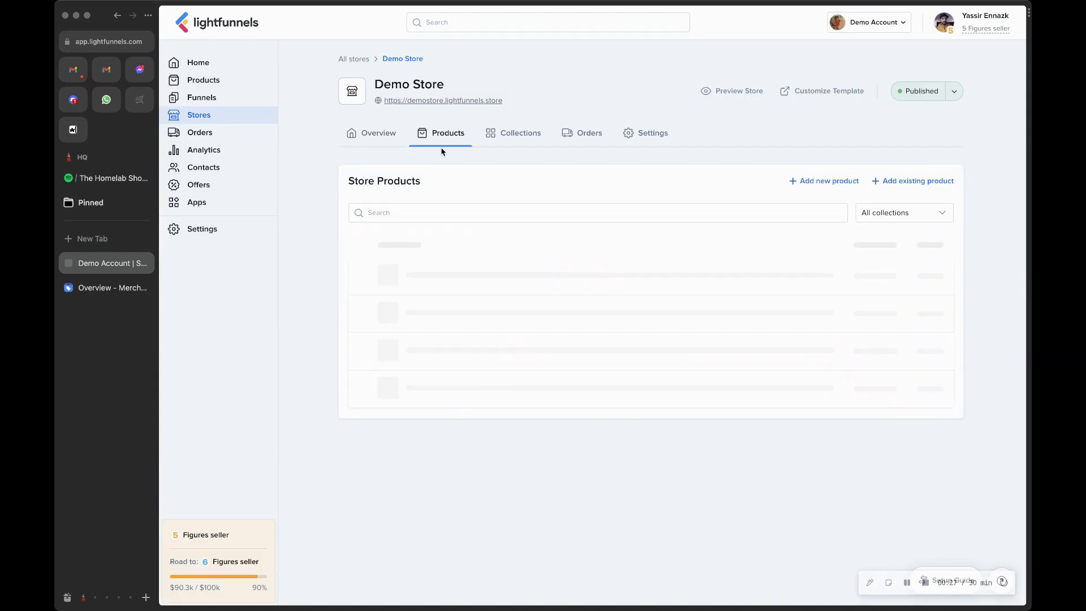
{"action": "scroll", "coordinate": [552, 311], "scroll_direction": "down", "scroll_amount": 2}
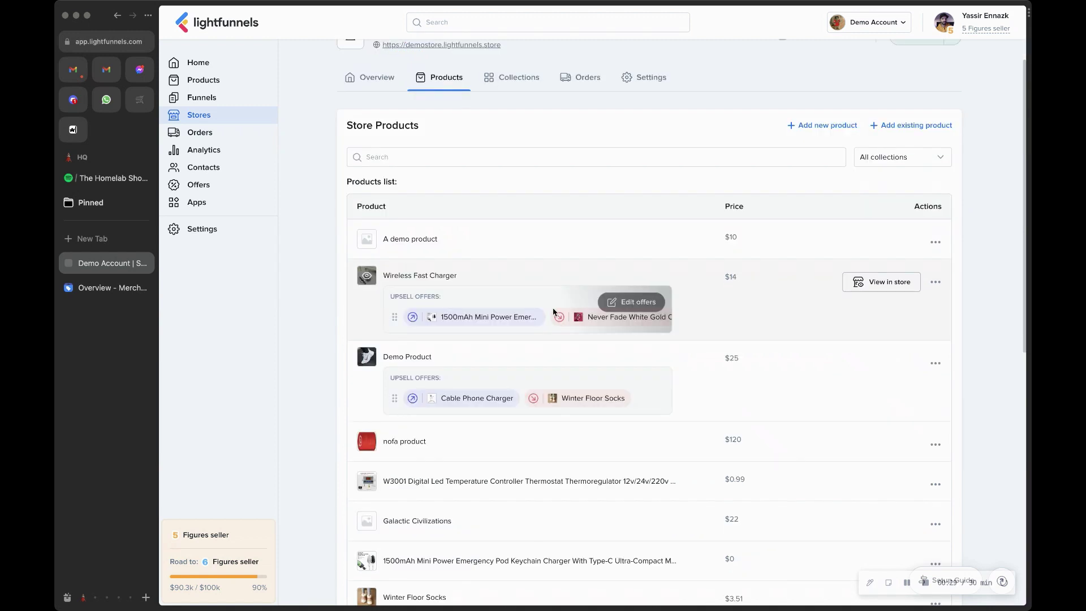
{"action": "scroll", "coordinate": [552, 310], "scroll_direction": "down", "scroll_amount": 4}
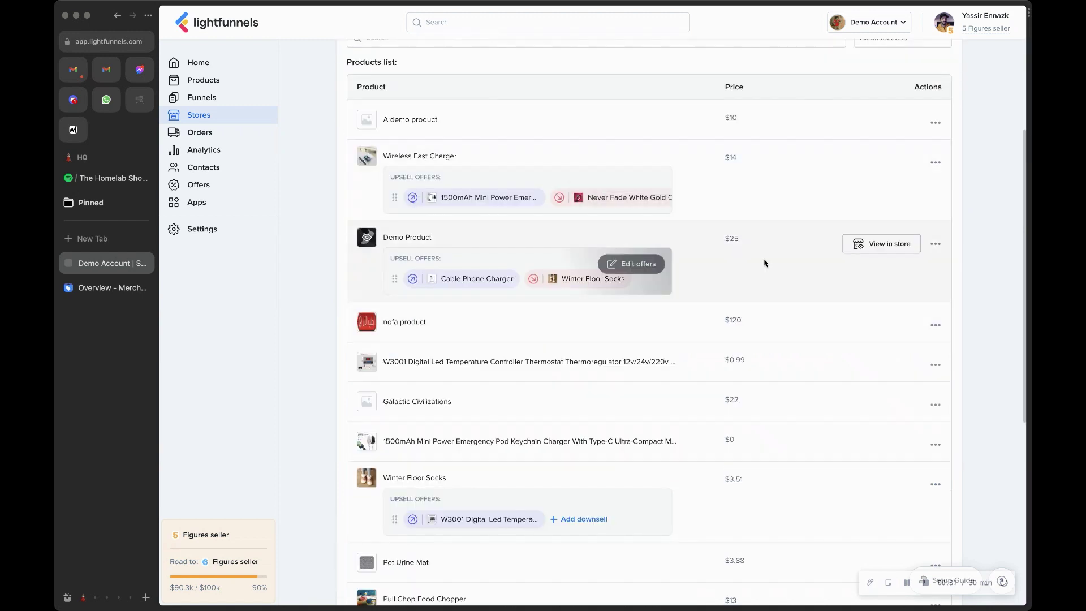
{"action": "scroll", "coordinate": [764, 263], "scroll_direction": "down", "scroll_amount": 10}
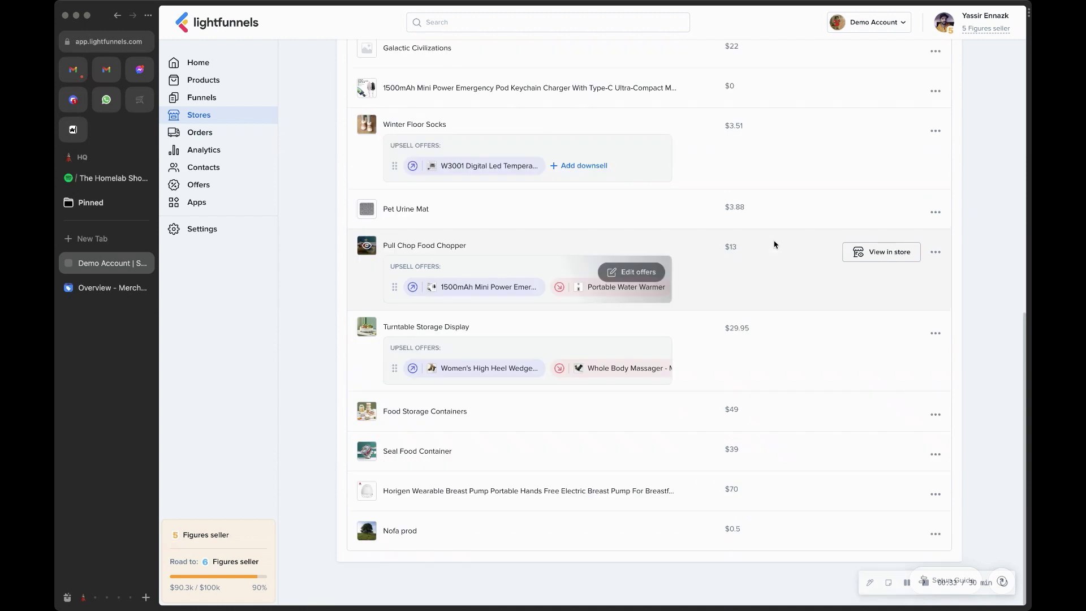
{"action": "scroll", "coordinate": [775, 244], "scroll_direction": "up", "scroll_amount": 15}
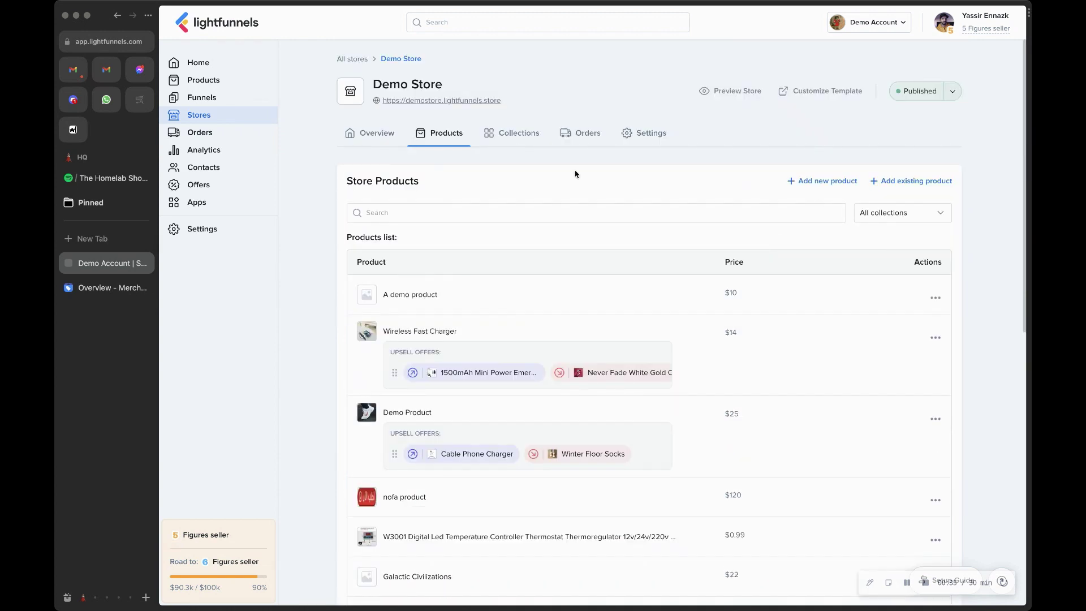
- Return to the installed apps and launch Google Shopping & Product Feeds
{"action": "left_click", "coordinate": [232, 205]}
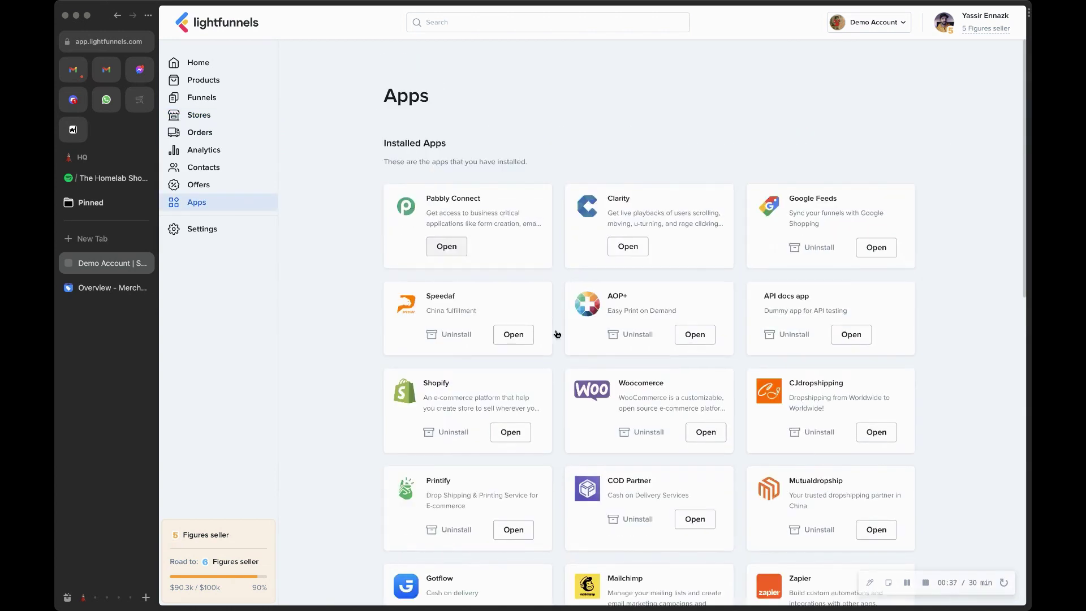
{"action": "scroll", "coordinate": [558, 334], "scroll_direction": "down", "scroll_amount": 5}
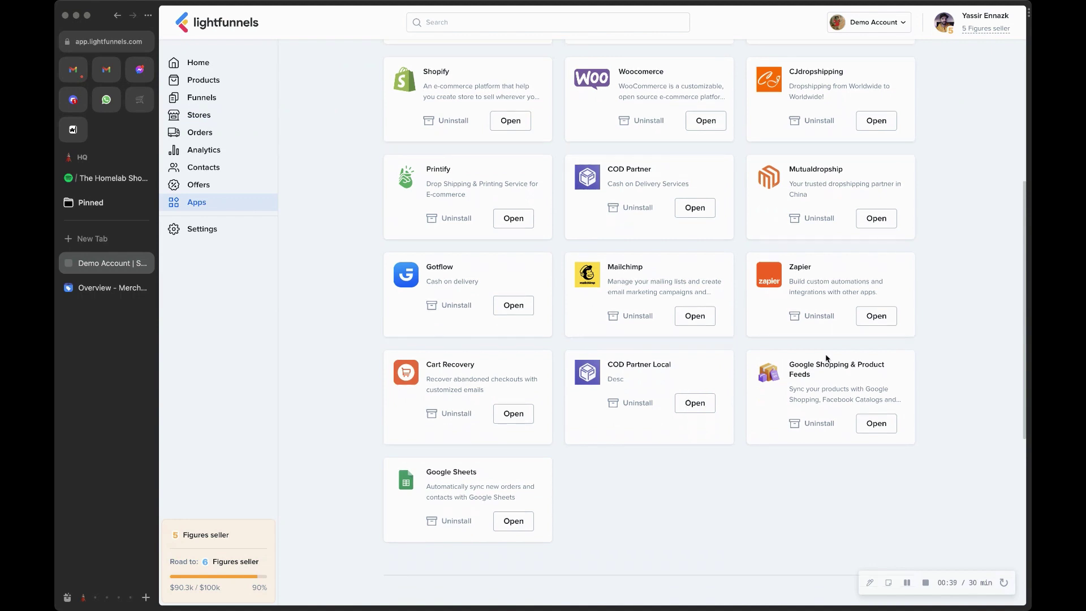
{"action": "scroll", "coordinate": [848, 403], "scroll_direction": "down", "scroll_amount": 1}
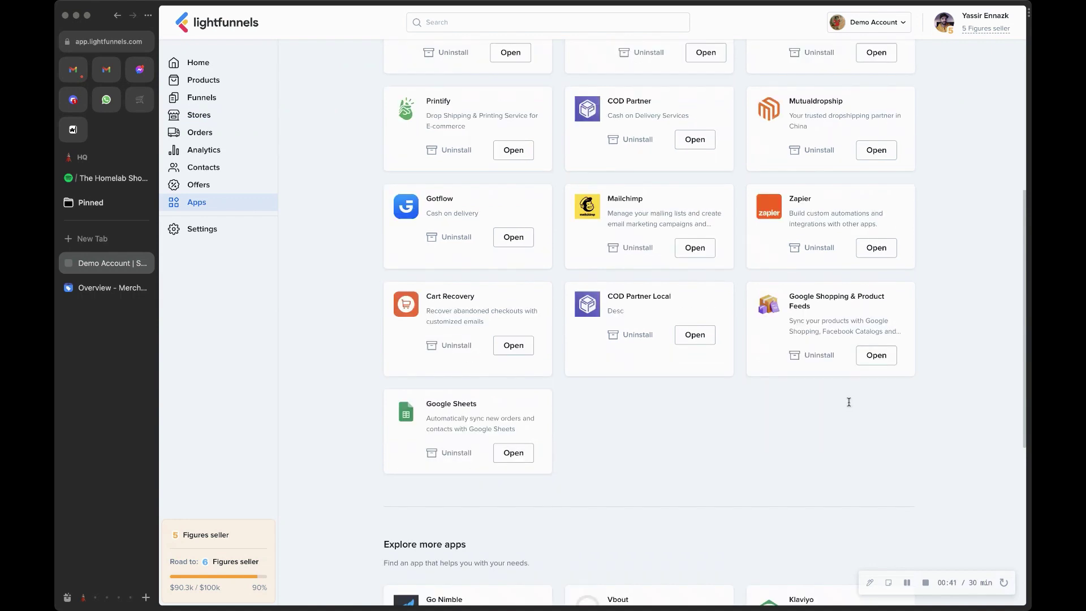
{"action": "scroll", "coordinate": [849, 403], "scroll_direction": "down", "scroll_amount": 4}
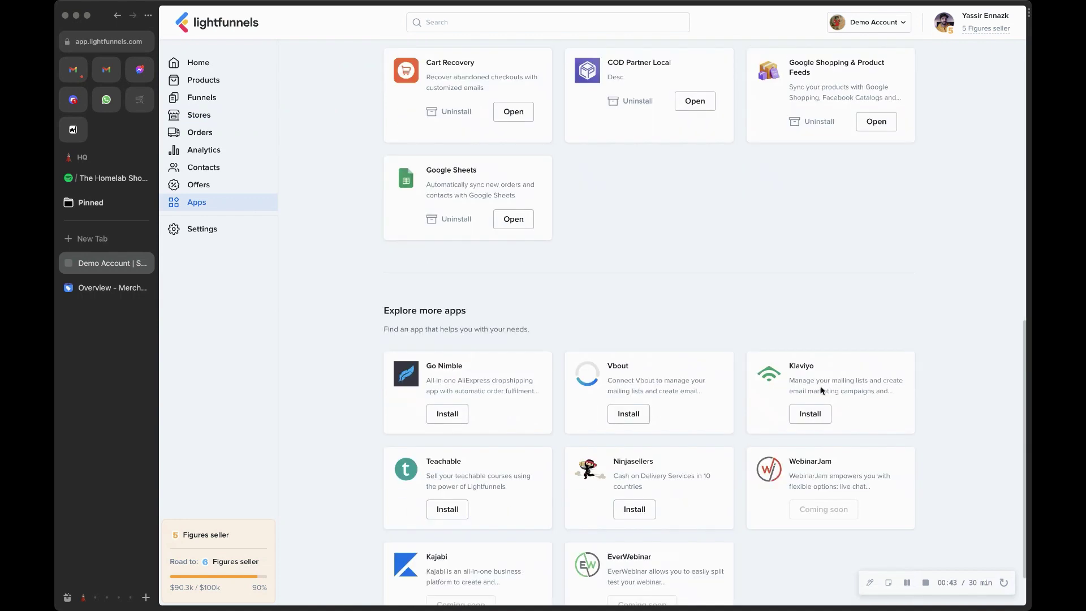
{"action": "scroll", "coordinate": [823, 389], "scroll_direction": "up", "scroll_amount": 2}
{"action": "left_click", "coordinate": [878, 250]}
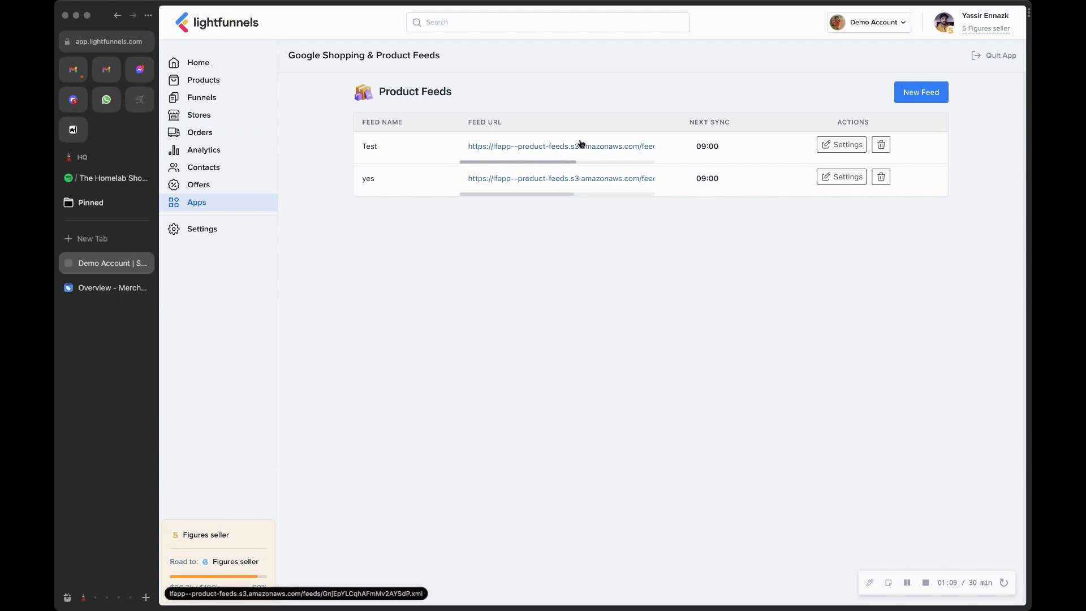
{"action": "left_click", "coordinate": [539, 178]}
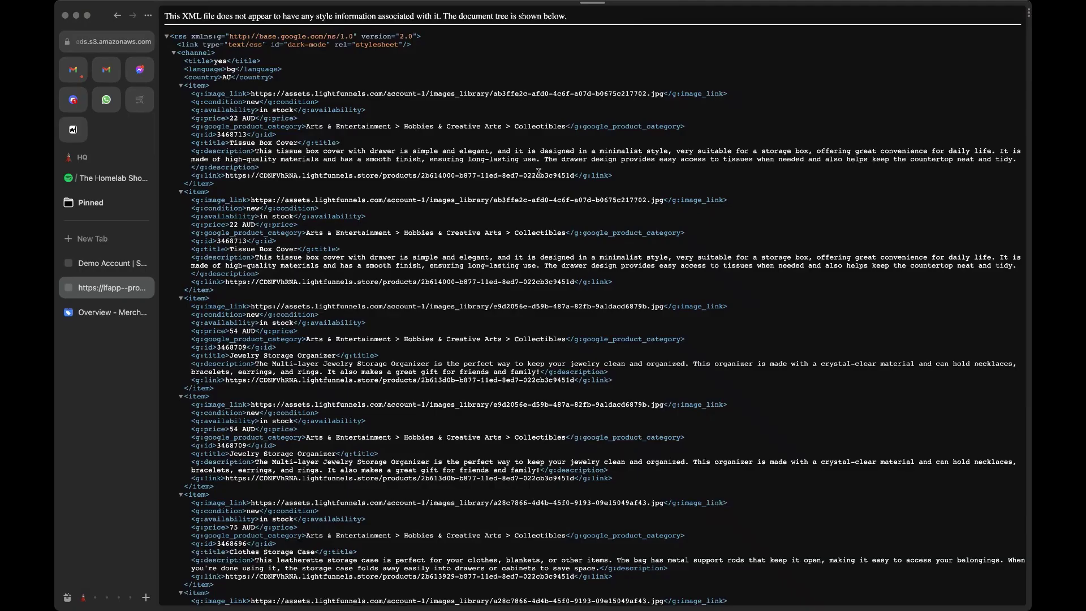
{"action": "scroll", "coordinate": [416, 127], "scroll_direction": "down", "scroll_amount": 5}
{"action": "scroll", "coordinate": [416, 127], "scroll_direction": "up", "scroll_amount": 4}
{"action": "key", "text": "super+w"}
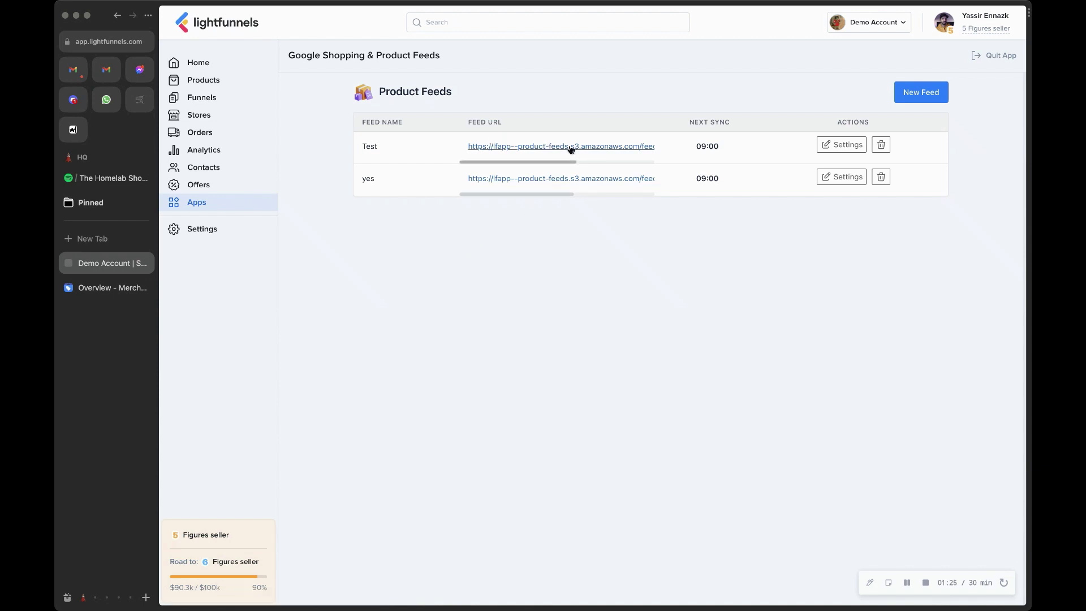
- Start a new feed named 'Demo Feed' targeting United States
{"action": "left_click", "coordinate": [910, 101]}
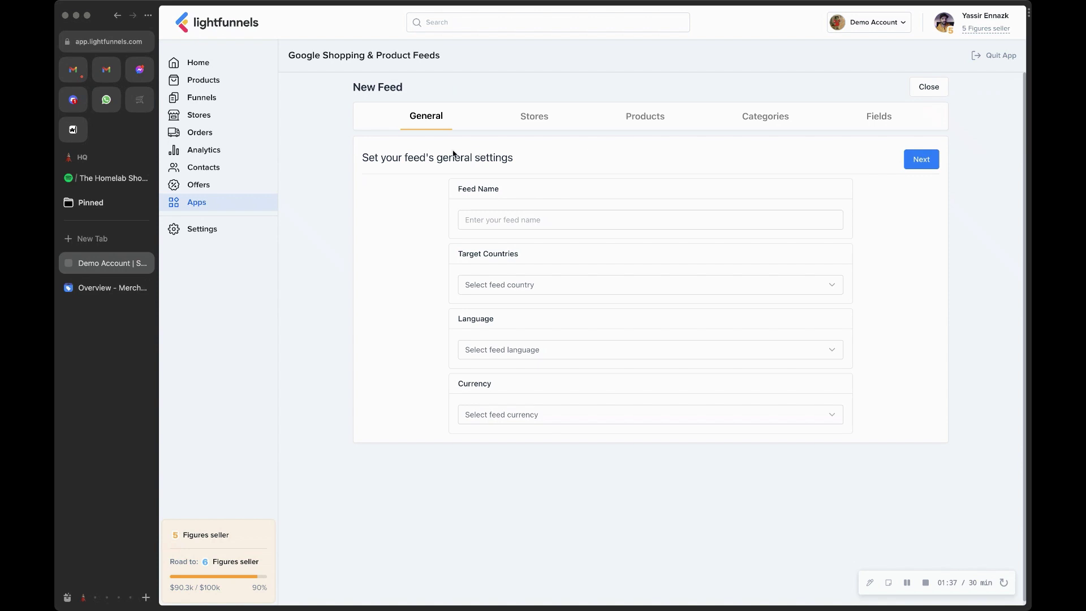
{"action": "left_click", "coordinate": [489, 219]}
{"action": "type", "text": "Demo Feed"}
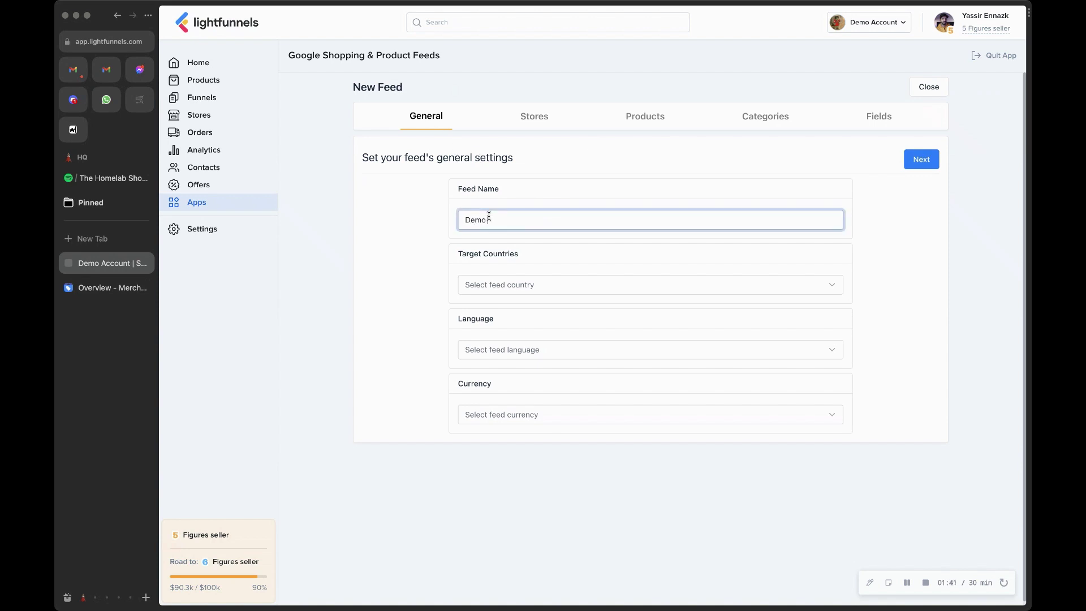
{"action": "left_click", "coordinate": [517, 292]}
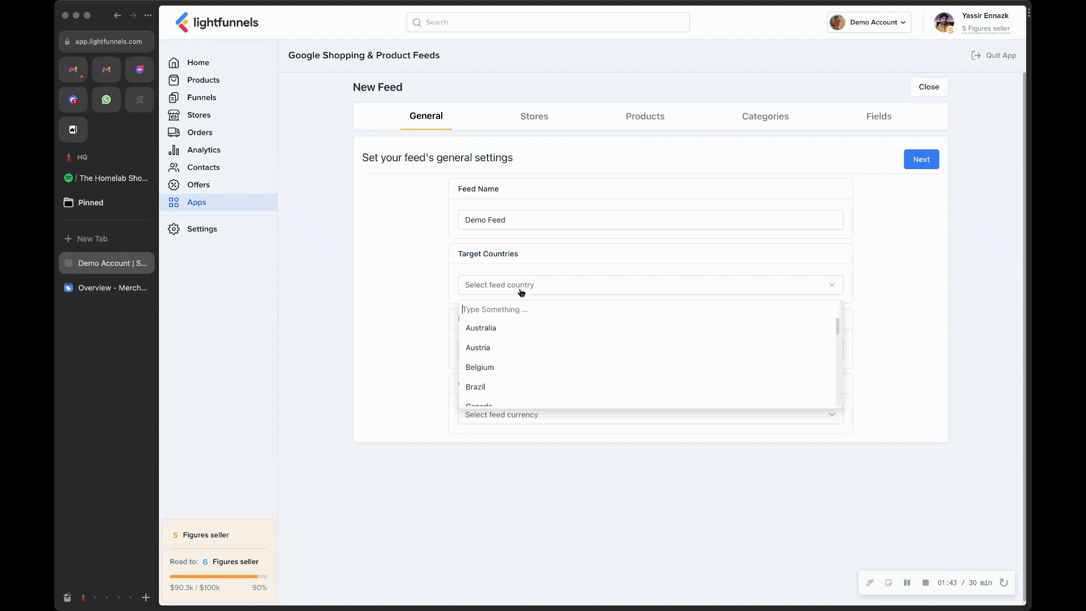
{"action": "scroll", "coordinate": [563, 347], "scroll_direction": "down", "scroll_amount": 2}
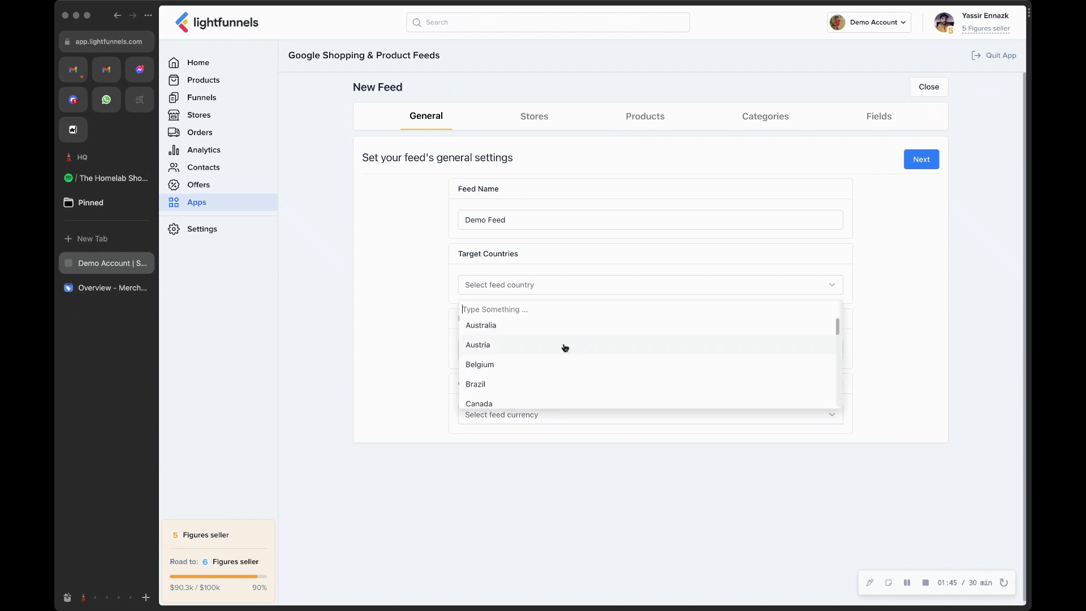
{"action": "scroll", "coordinate": [564, 348], "scroll_direction": "down", "scroll_amount": 10}
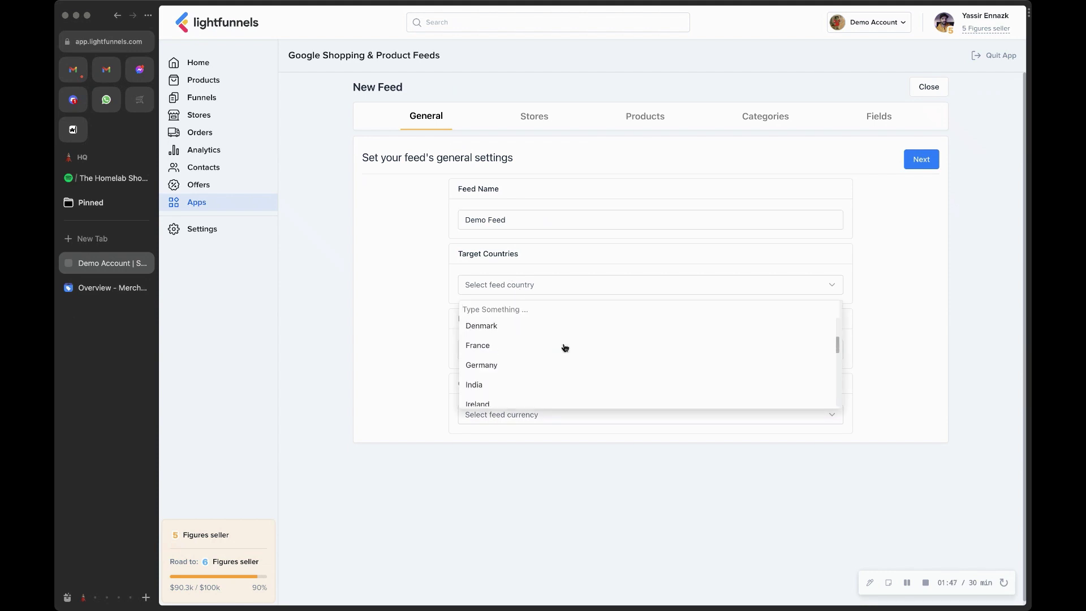
{"action": "scroll", "coordinate": [565, 348], "scroll_direction": "up", "scroll_amount": 3}
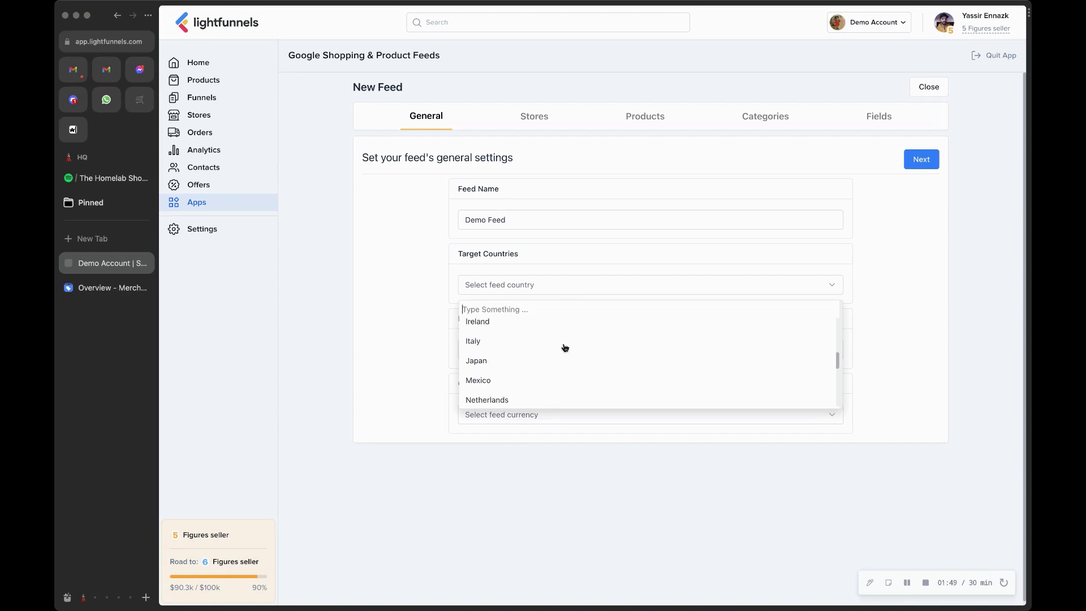
{"action": "scroll", "coordinate": [564, 347], "scroll_direction": "down", "scroll_amount": 5}
{"action": "scroll", "coordinate": [565, 347], "scroll_direction": "up", "scroll_amount": 8}
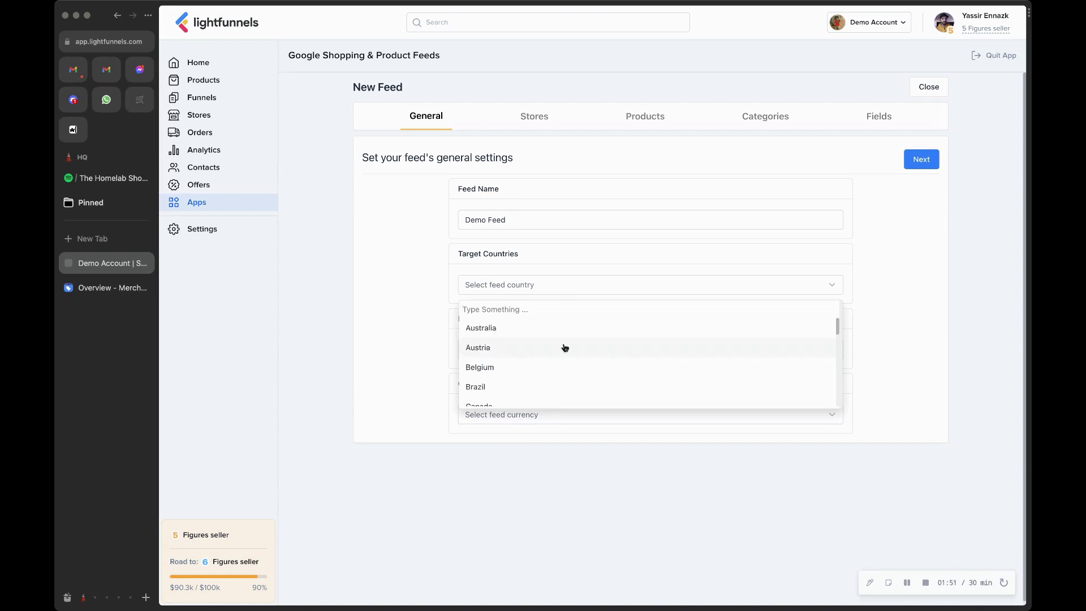
{"action": "type", "text": "un"}
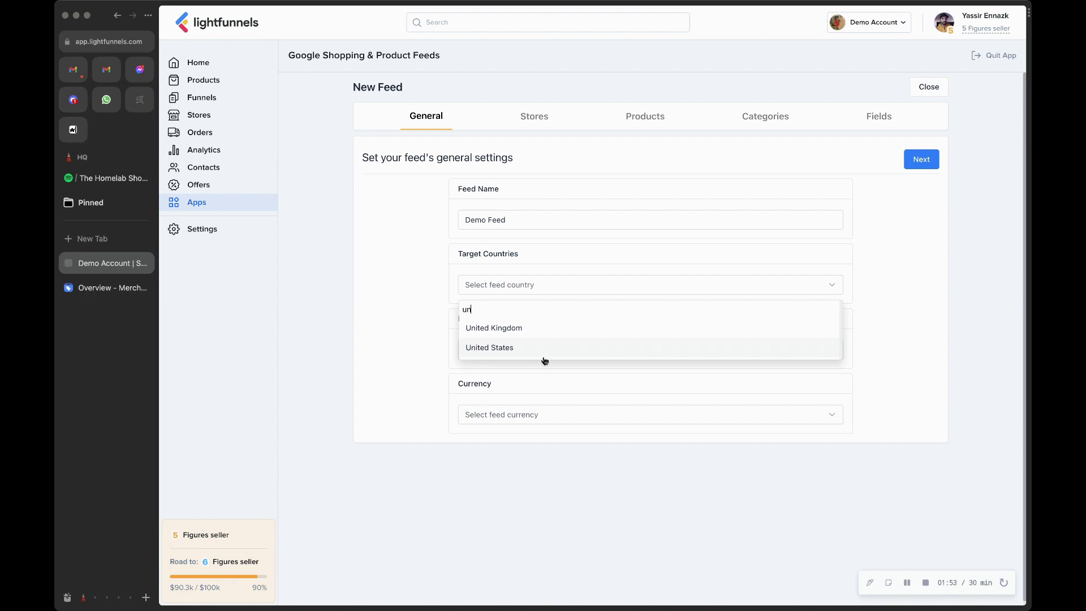
{"action": "left_click", "coordinate": [544, 358]}
- Set the feed language to English and currency to US Dollar, then continue
{"action": "left_click", "coordinate": [543, 360]}
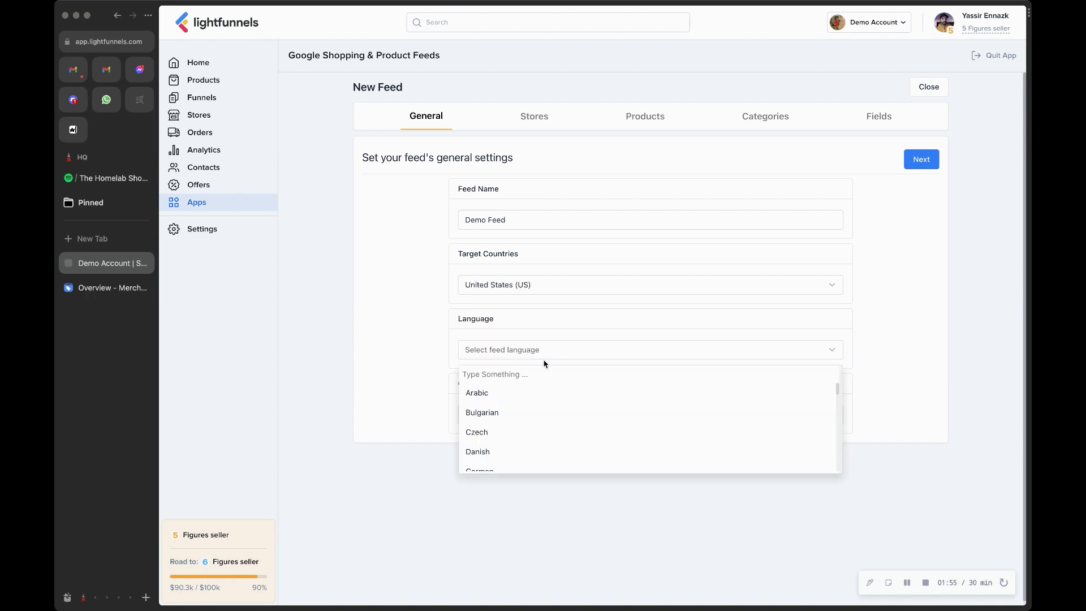
{"action": "type", "text": "english"}
{"action": "left_click", "coordinate": [523, 394]}
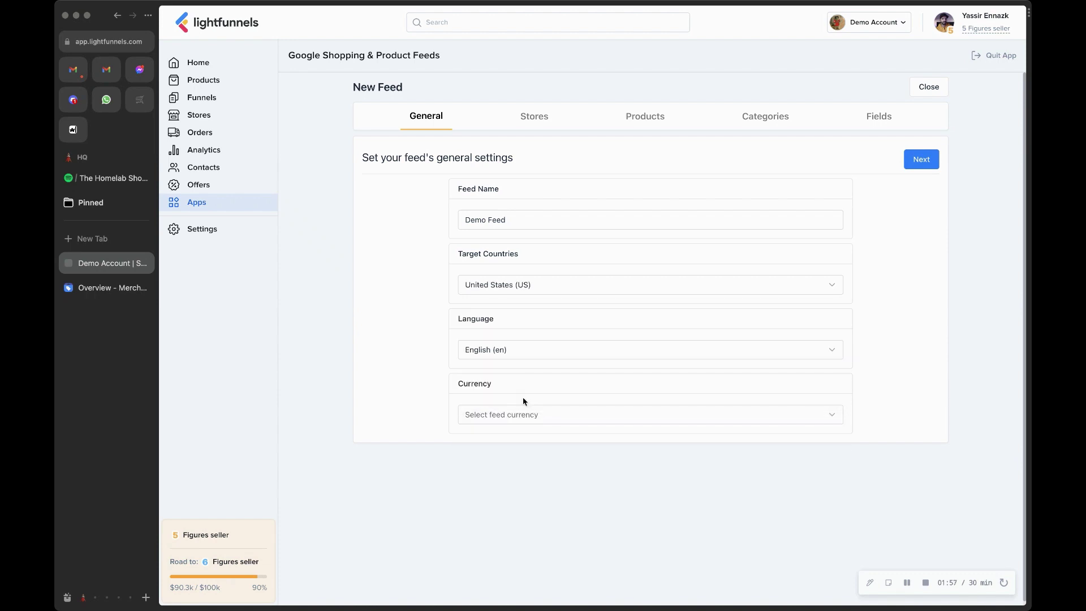
{"action": "left_click", "coordinate": [525, 418]}
{"action": "type", "text": "us"}
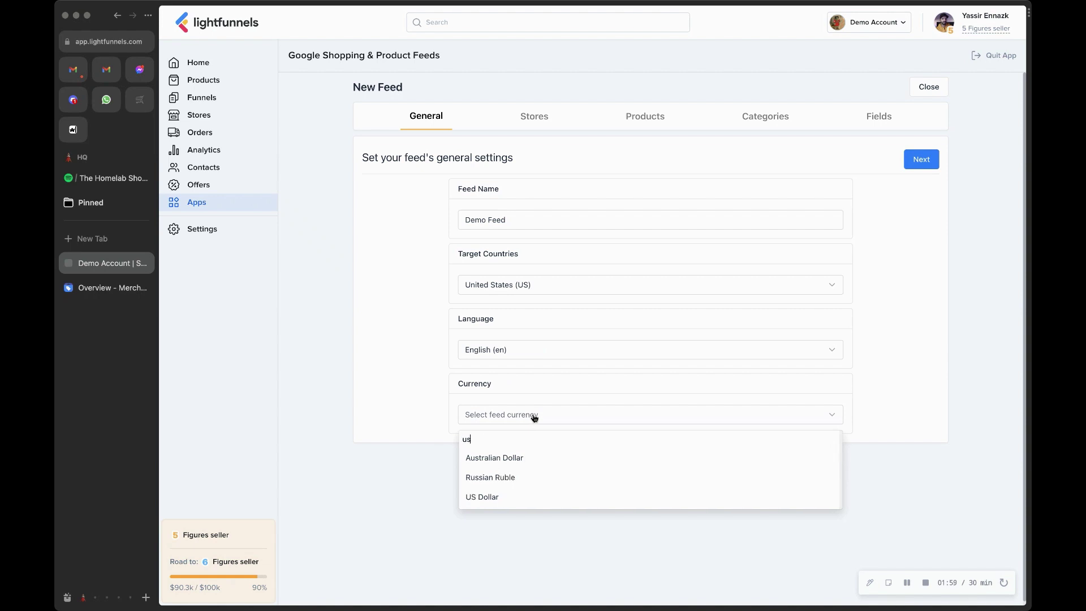
{"action": "left_click", "coordinate": [512, 497]}
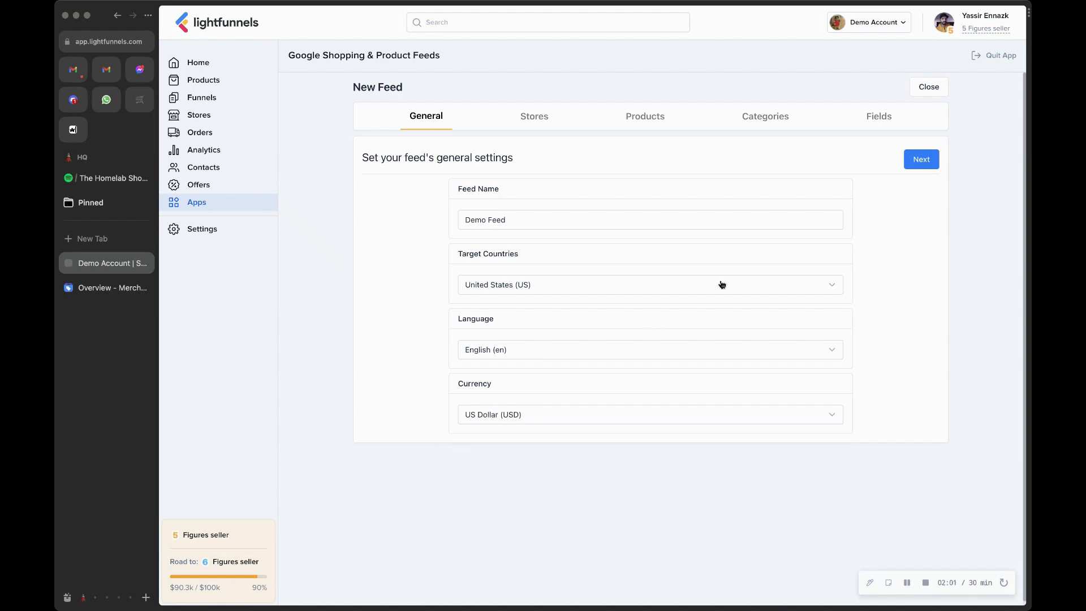
{"action": "left_click", "coordinate": [921, 160]}
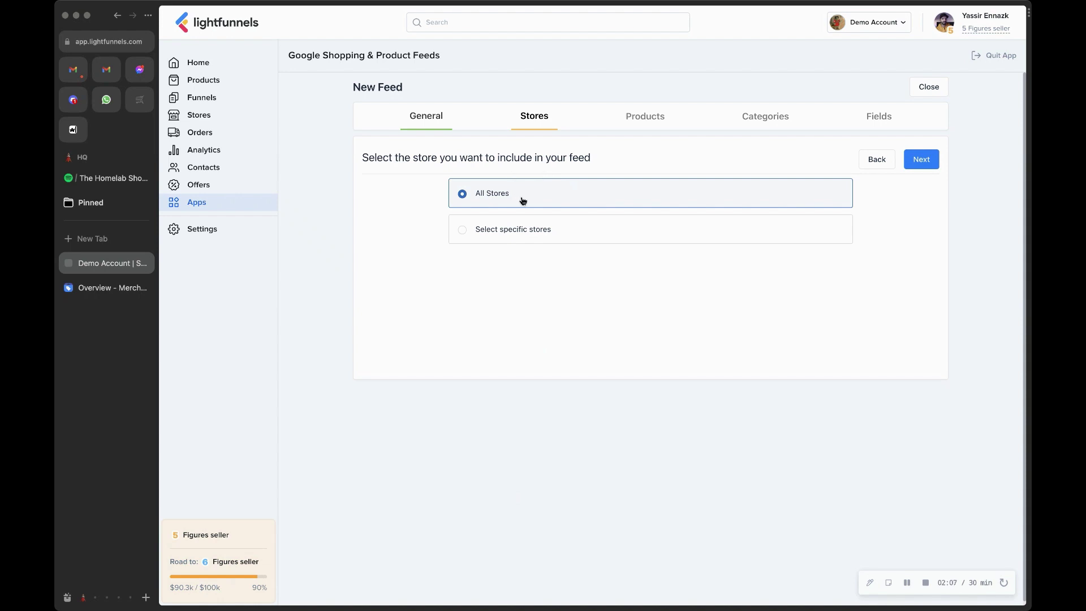
- Restrict the feed to Demo Store only and continue to product selection
{"action": "left_click", "coordinate": [500, 231]}
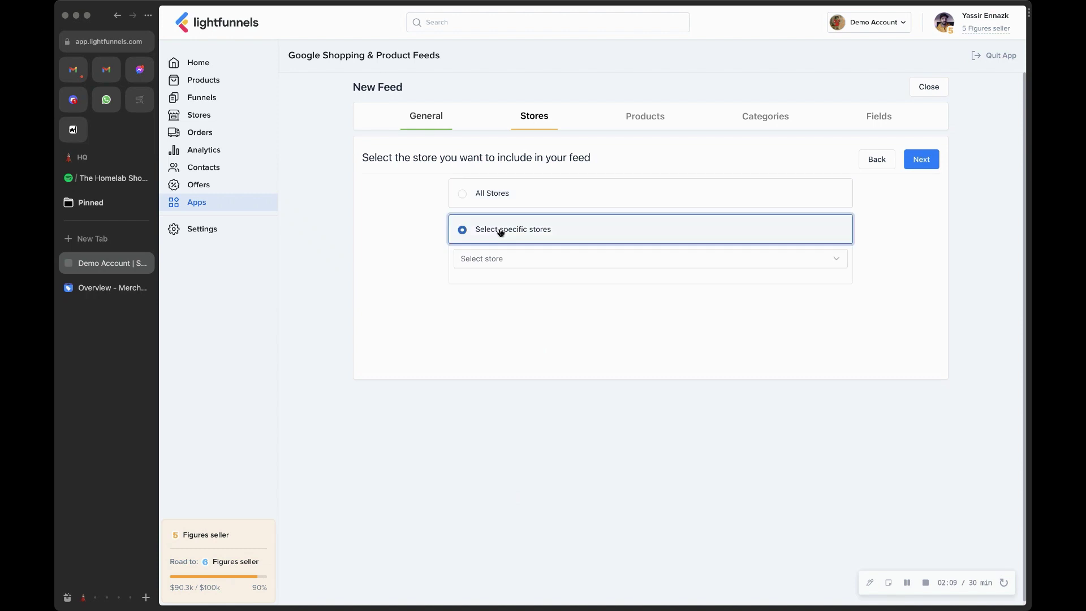
{"action": "left_click", "coordinate": [506, 266]}
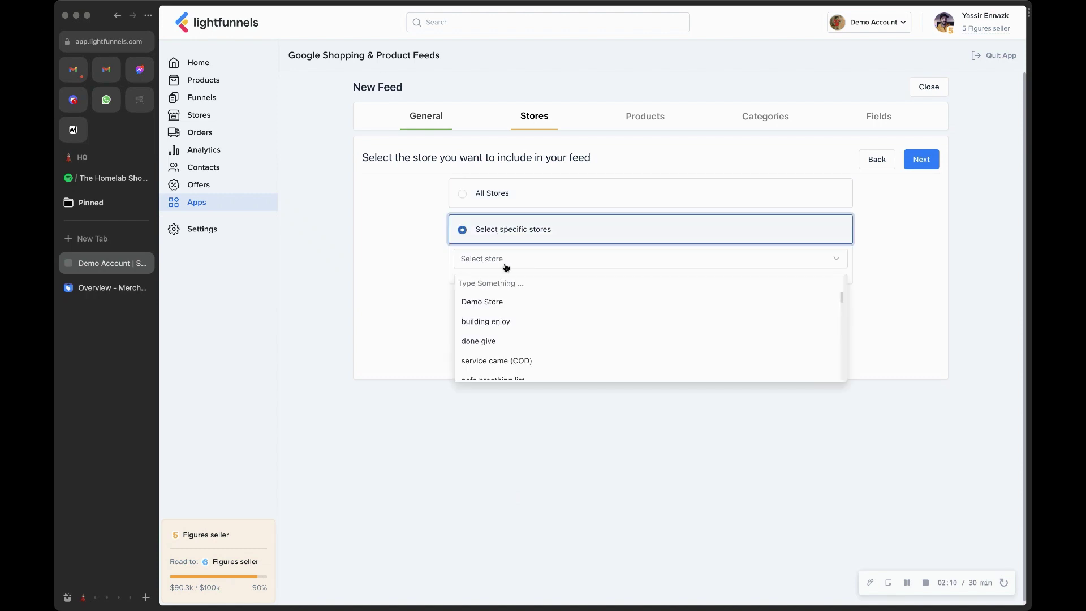
{"action": "left_click", "coordinate": [490, 303]}
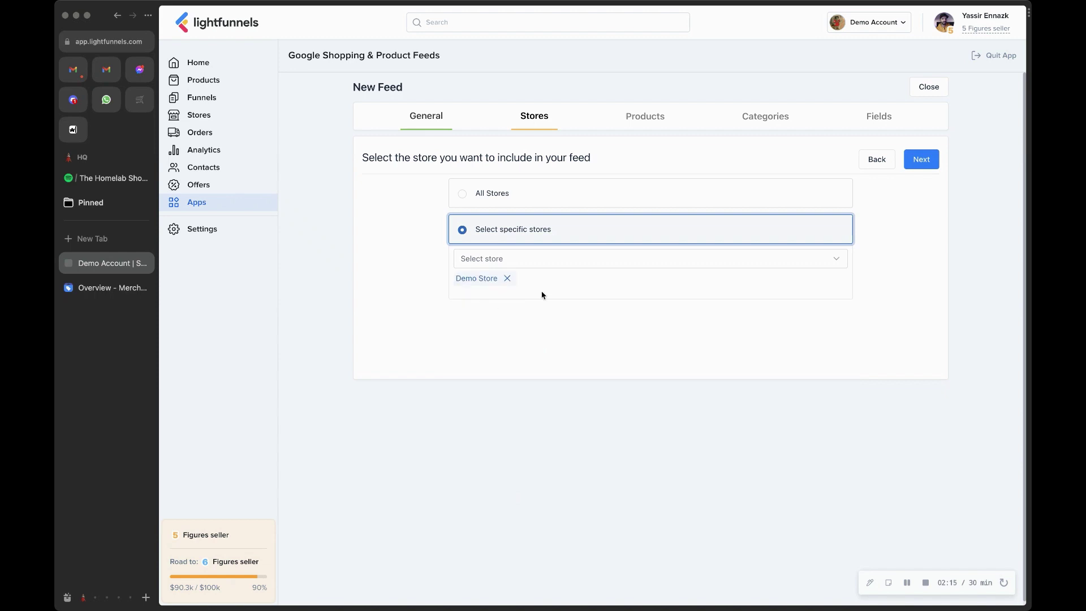
{"action": "left_click", "coordinate": [926, 166]}
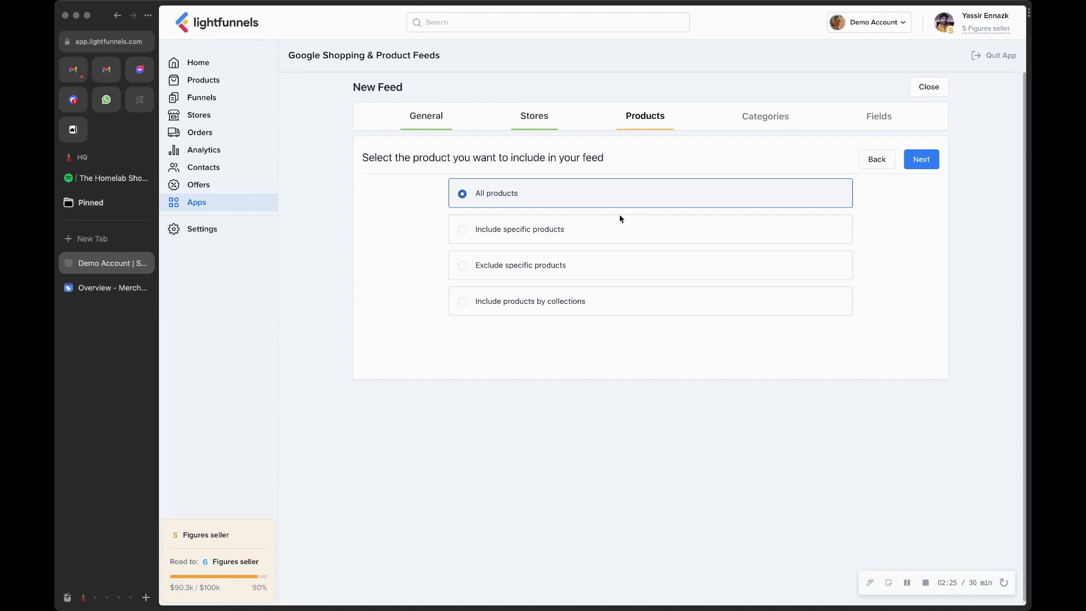
- Compare the Include, Exclude and Collections options, then keep All products and continue
{"action": "left_click", "coordinate": [527, 235]}
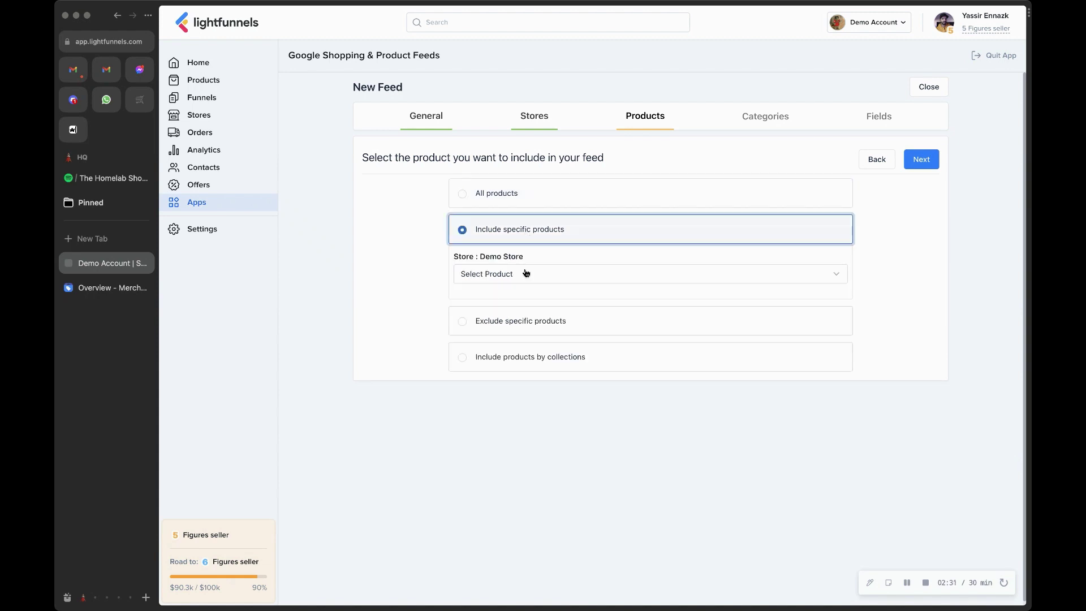
{"action": "left_click", "coordinate": [526, 321]}
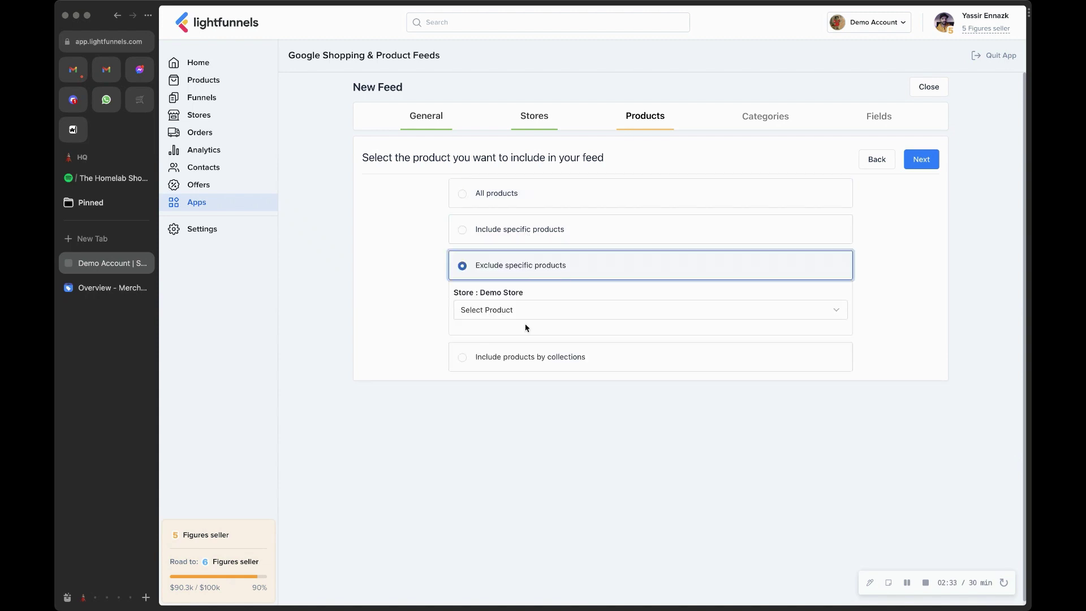
{"action": "left_click", "coordinate": [542, 357]}
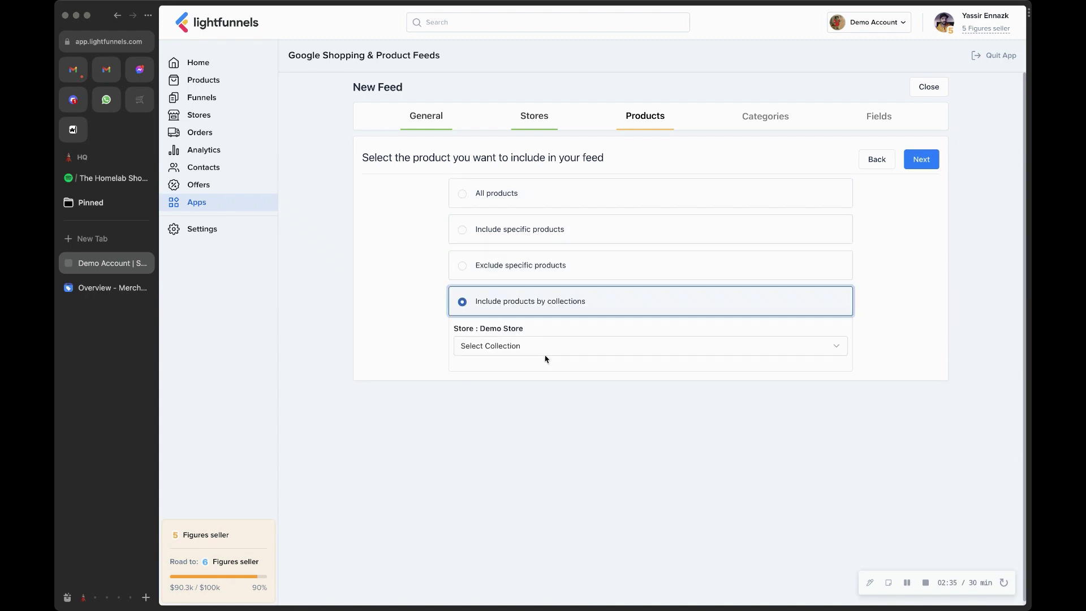
{"action": "left_click", "coordinate": [523, 341]}
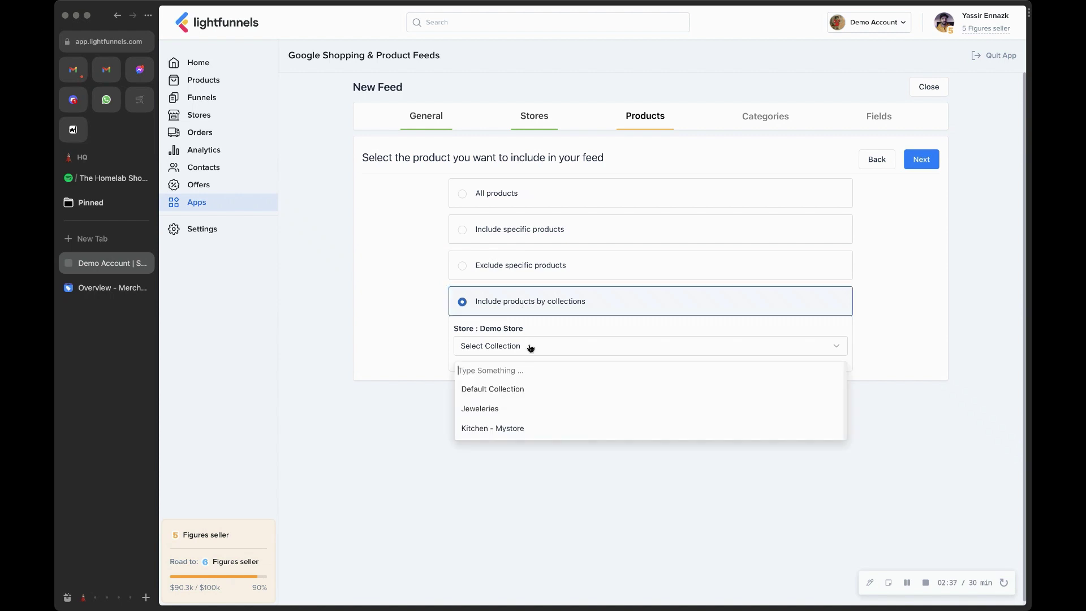
{"action": "left_click", "coordinate": [420, 372]}
{"action": "left_click", "coordinate": [516, 197]}
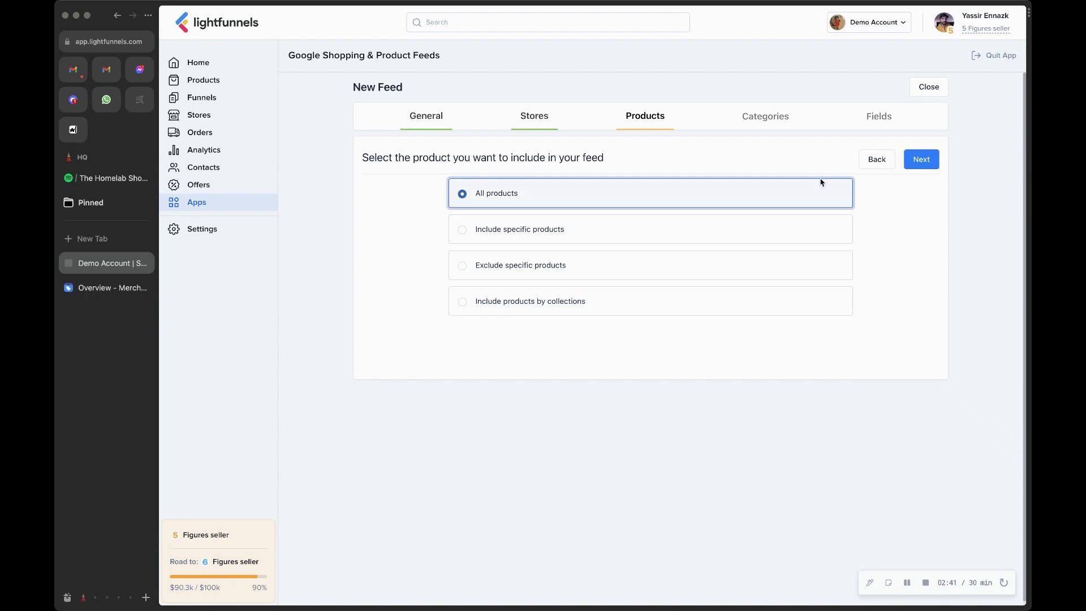
{"action": "left_click", "coordinate": [924, 163]}
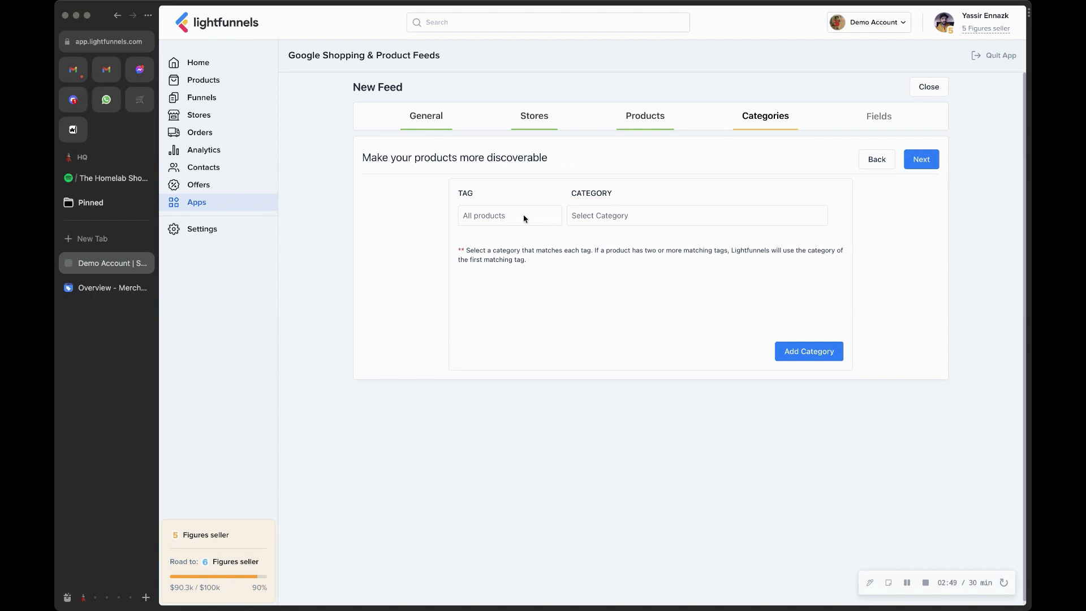
- Open the Google category picker for the All products tag
{"action": "triple_click", "coordinate": [615, 218]}
{"action": "left_click", "coordinate": [536, 219]}
{"action": "left_click", "coordinate": [590, 218]}
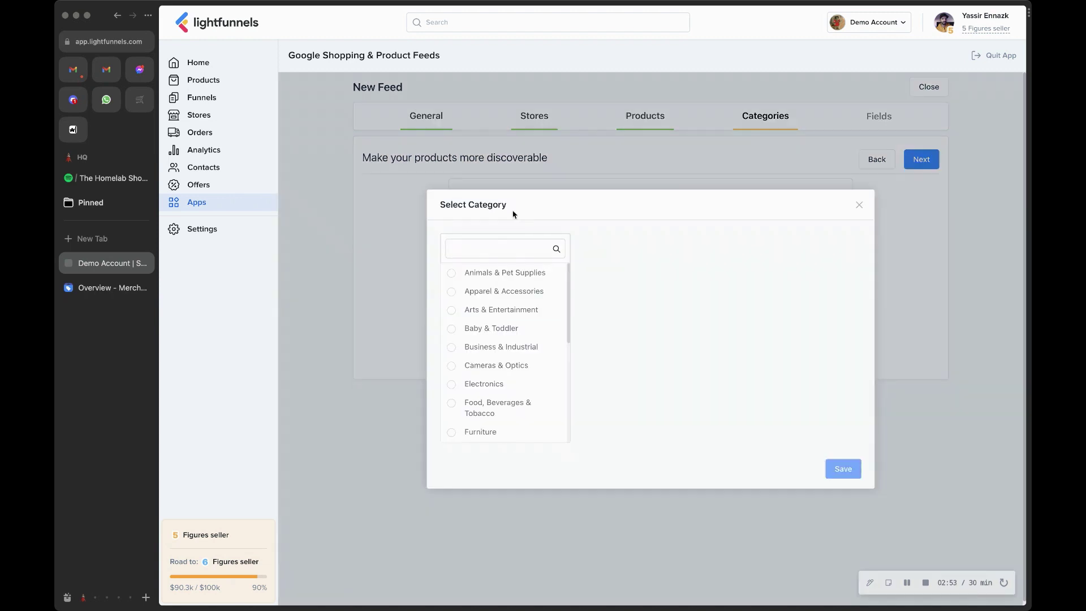
{"action": "scroll", "coordinate": [529, 354], "scroll_direction": "down", "scroll_amount": 3}
{"action": "scroll", "coordinate": [529, 354], "scroll_direction": "up", "scroll_amount": 5}
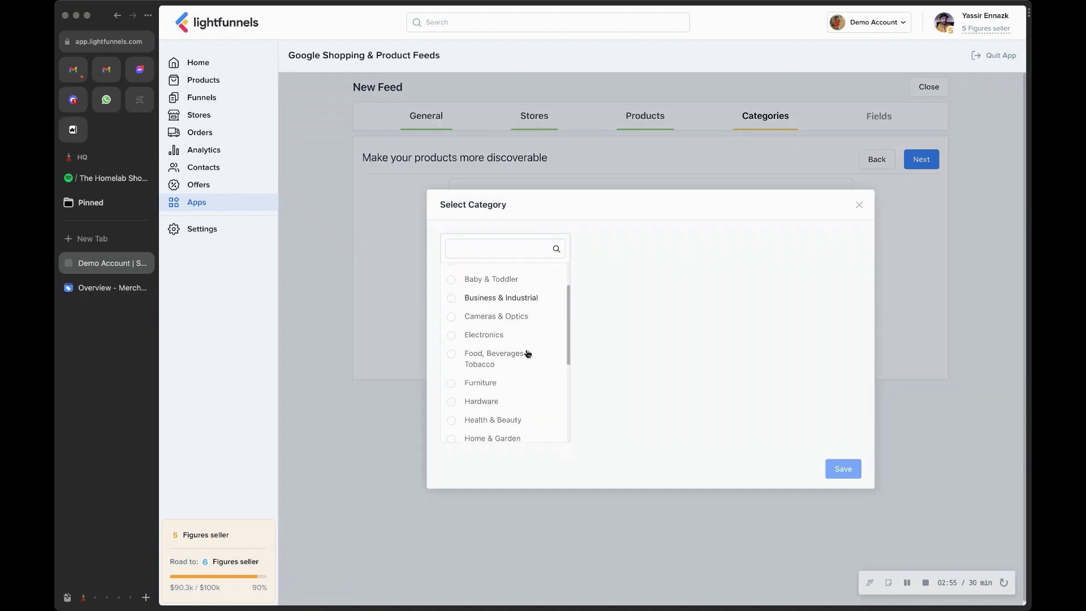
{"action": "scroll", "coordinate": [528, 354], "scroll_direction": "down", "scroll_amount": 1}
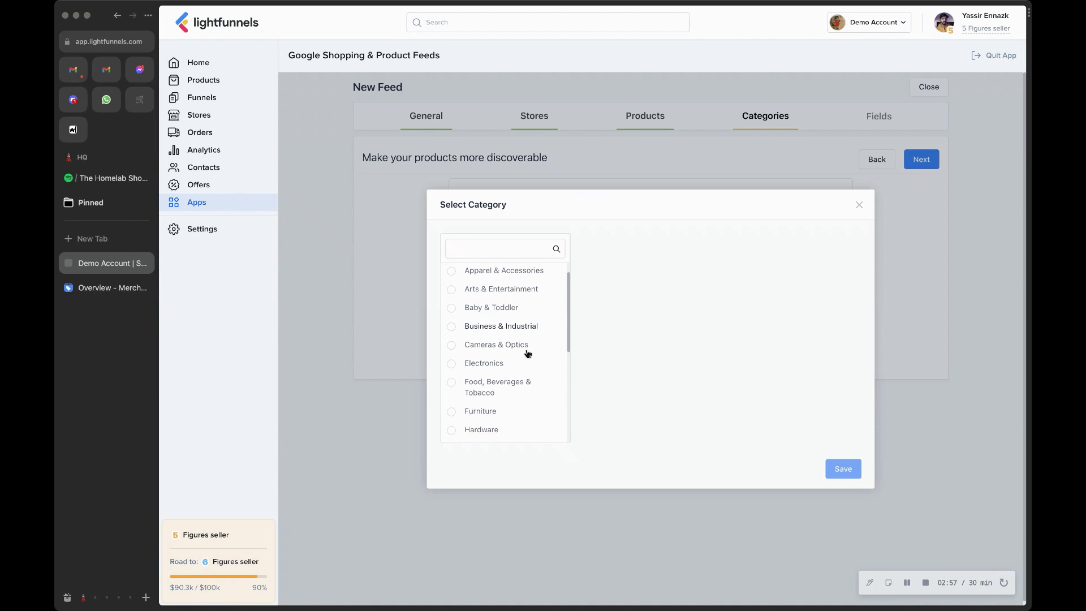
{"action": "scroll", "coordinate": [528, 354], "scroll_direction": "up", "scroll_amount": 1}
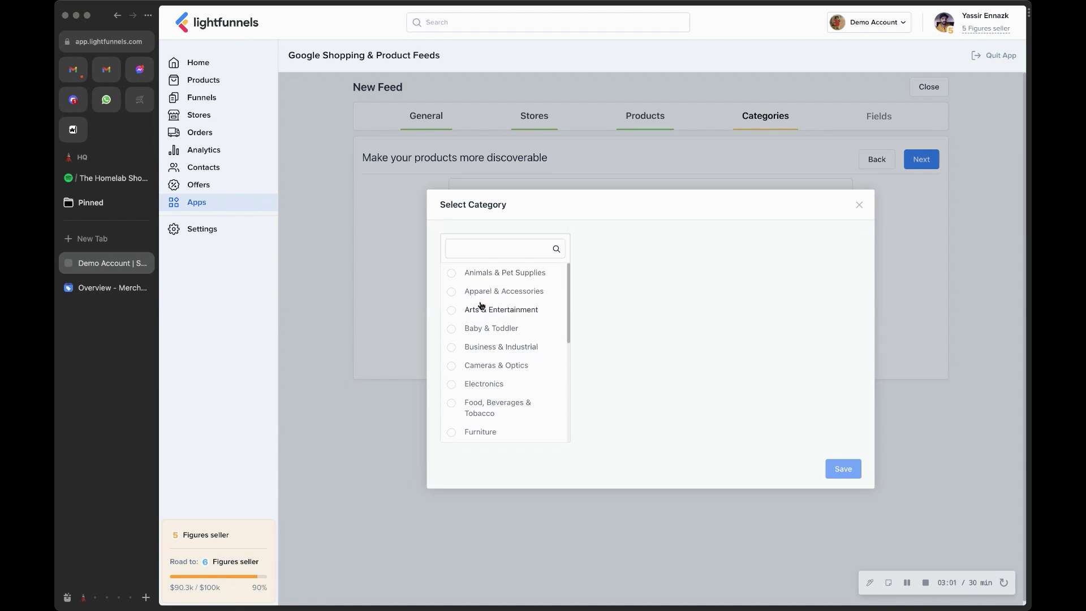
- Choose Apparel & Accessories > Jewelry and save it for all products
{"action": "left_click", "coordinate": [452, 293]}
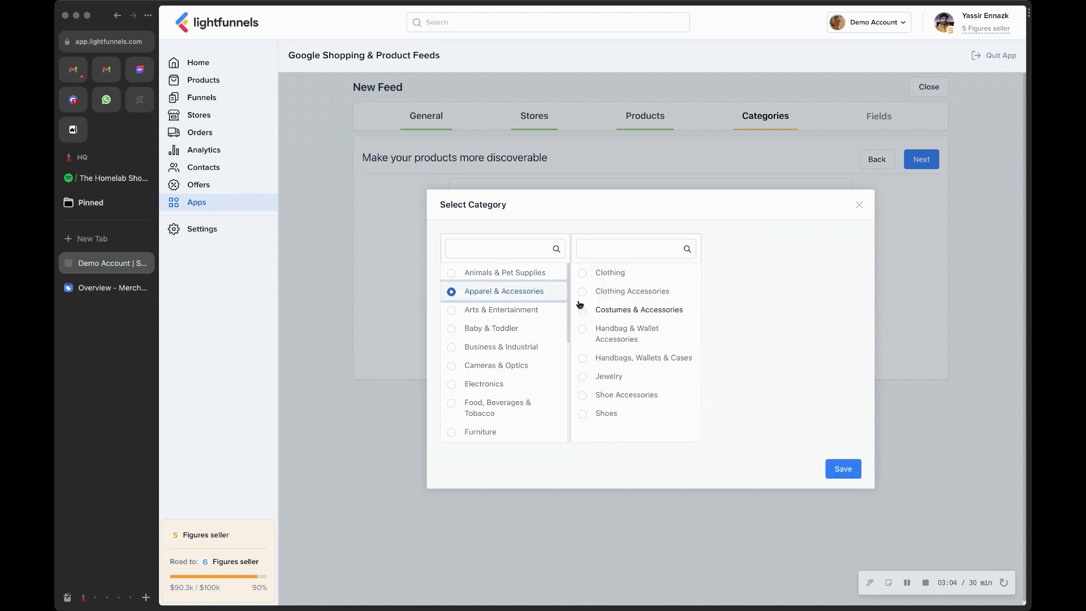
{"action": "left_click", "coordinate": [584, 378]}
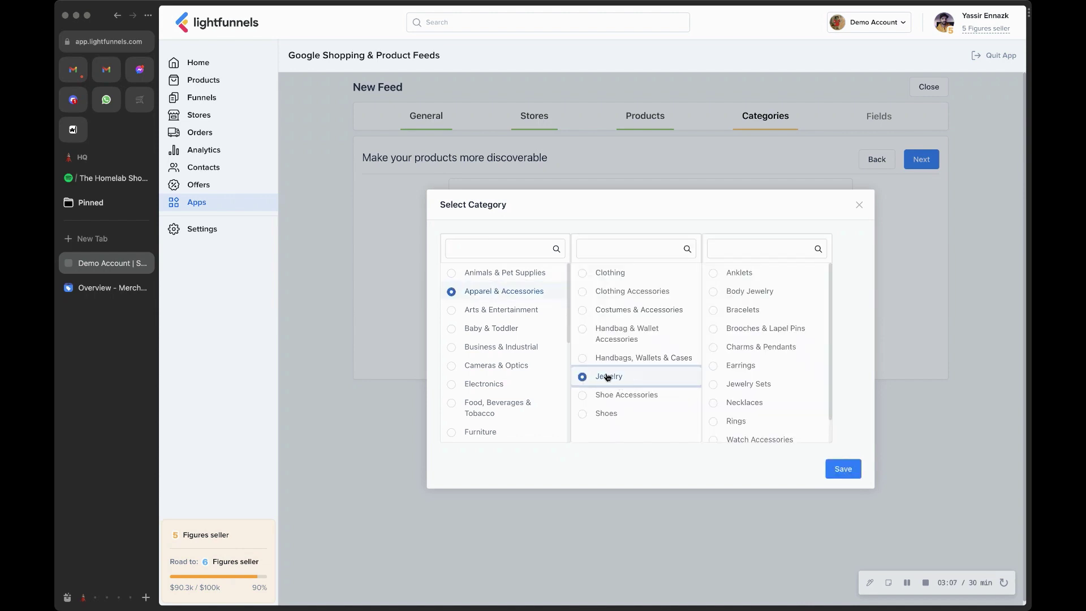
{"action": "scroll", "coordinate": [773, 351], "scroll_direction": "down", "scroll_amount": 2}
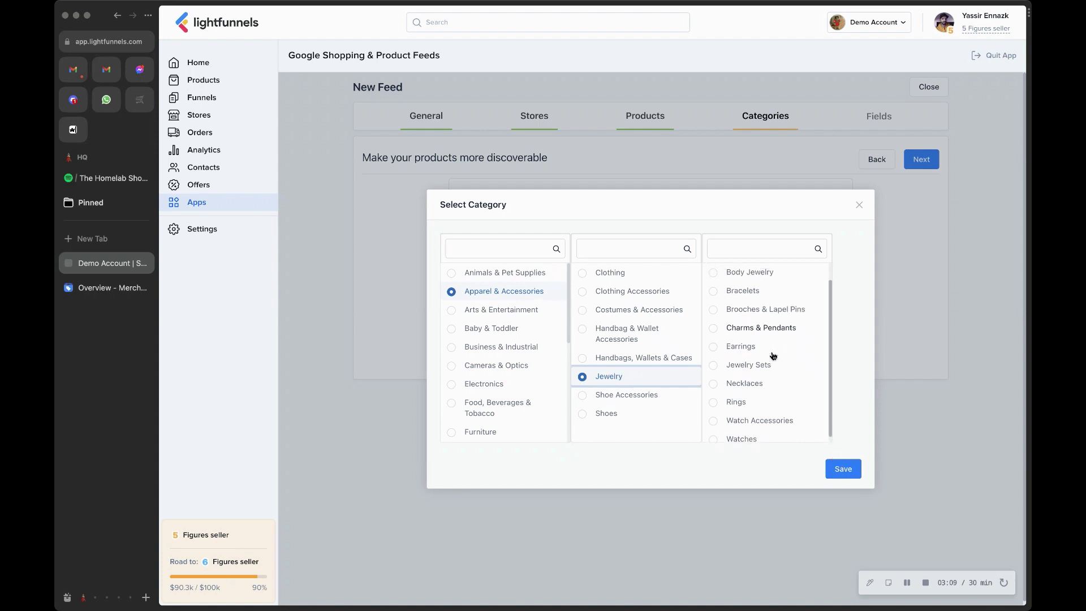
{"action": "scroll", "coordinate": [774, 353], "scroll_direction": "up", "scroll_amount": 2}
{"action": "scroll", "coordinate": [780, 373], "scroll_direction": "down", "scroll_amount": 1}
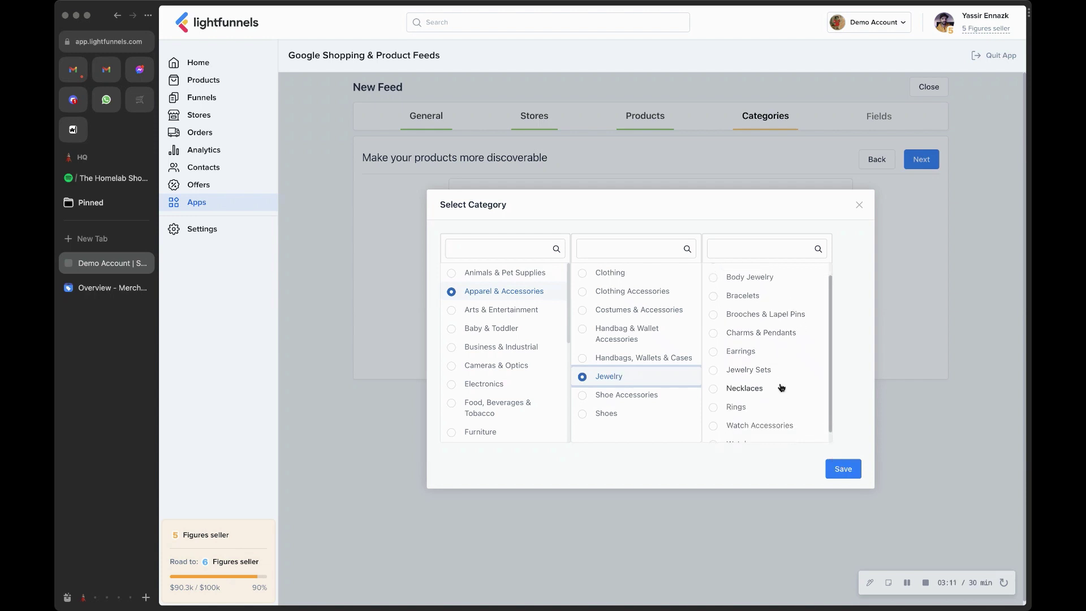
{"action": "scroll", "coordinate": [776, 405], "scroll_direction": "down", "scroll_amount": 1}
{"action": "scroll", "coordinate": [758, 390], "scroll_direction": "up", "scroll_amount": 2}
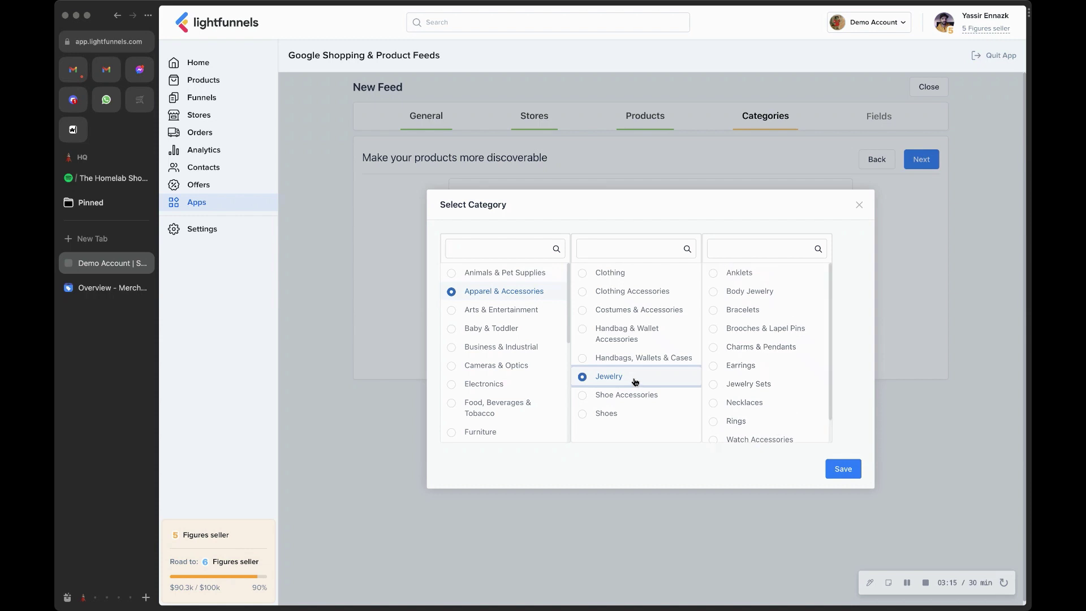
{"action": "left_click", "coordinate": [842, 470]}
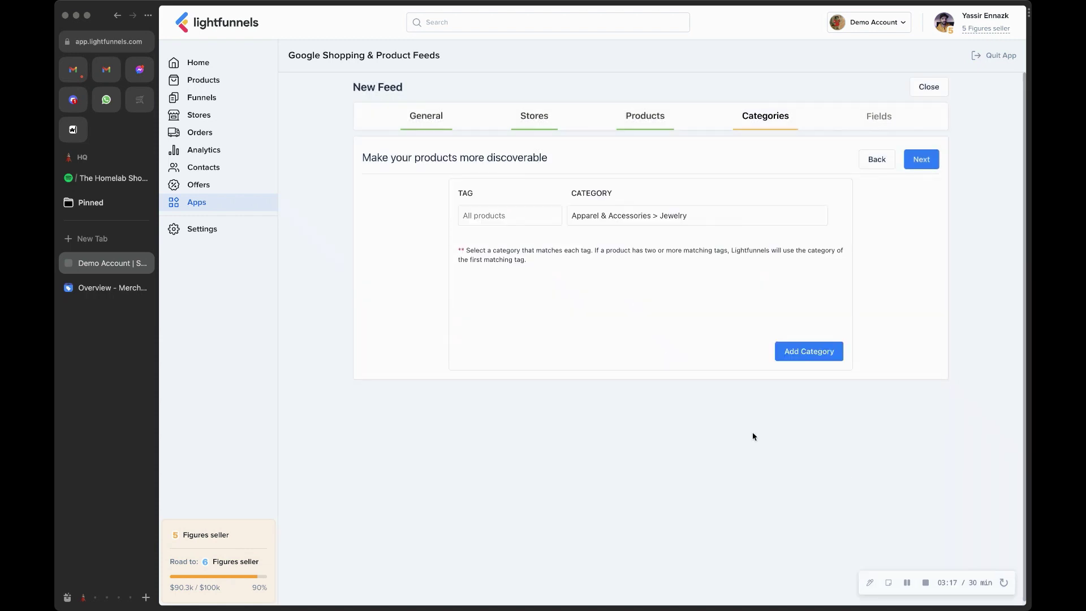
- Add a second category mapping row using the Books tag
{"action": "left_click", "coordinate": [801, 356]}
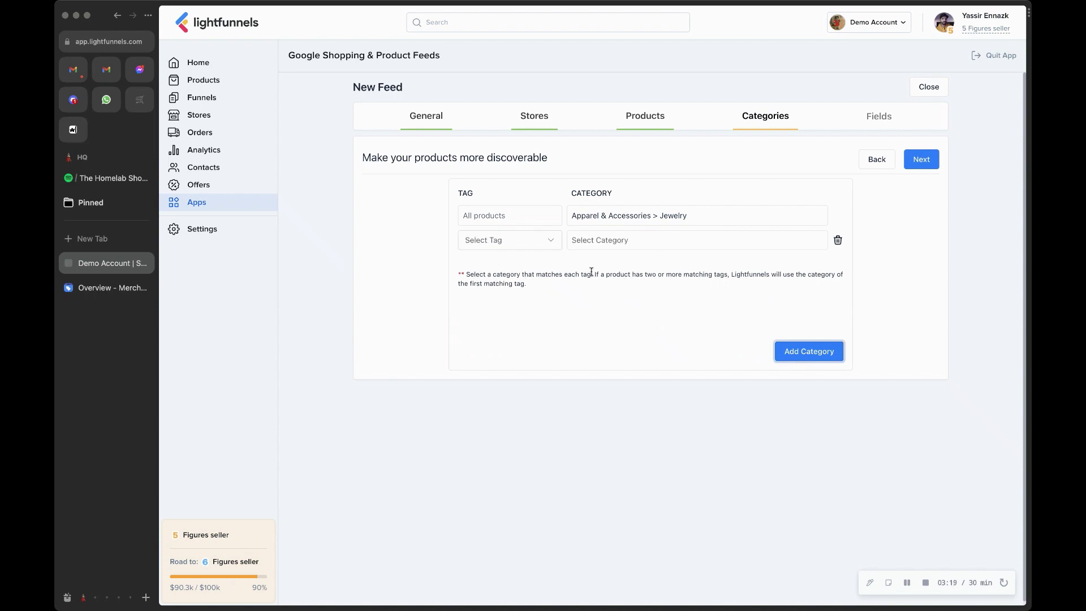
{"action": "left_click", "coordinate": [532, 247]}
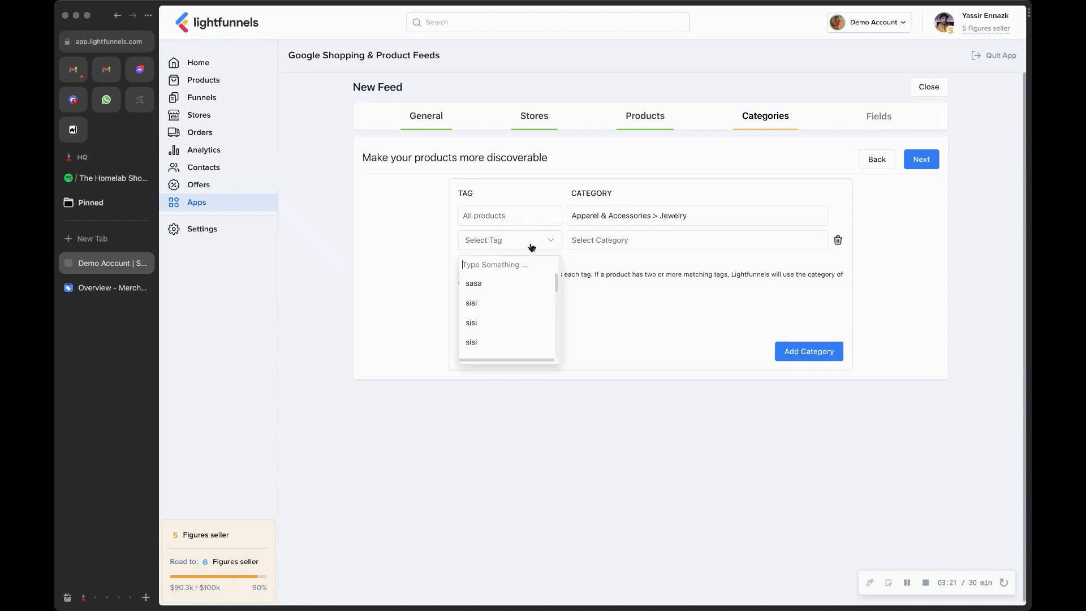
{"action": "scroll", "coordinate": [536, 326], "scroll_direction": "down", "scroll_amount": 1}
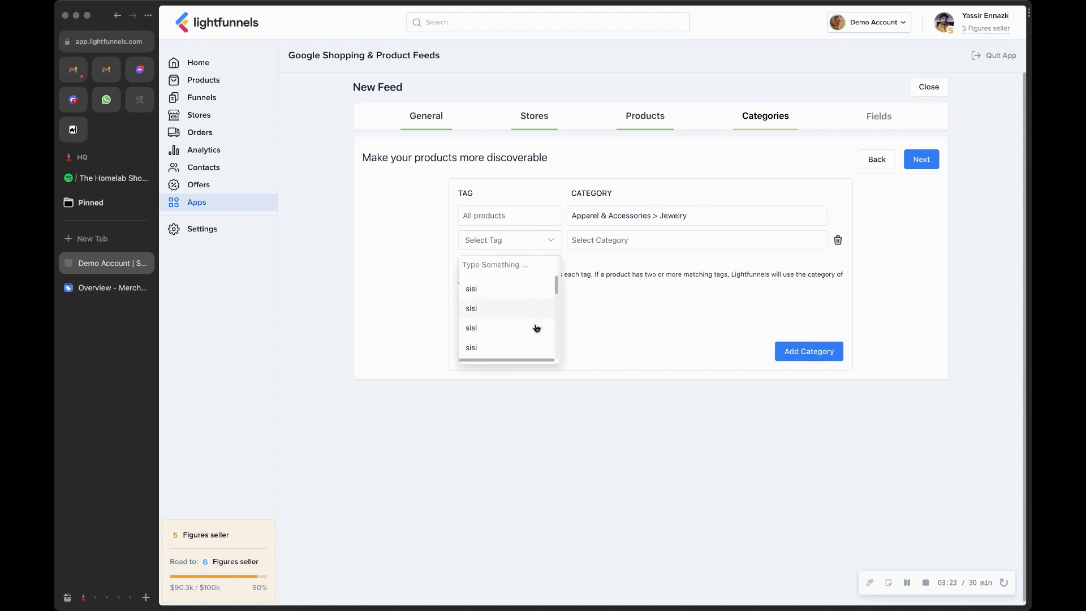
{"action": "scroll", "coordinate": [536, 329], "scroll_direction": "up", "scroll_amount": 1}
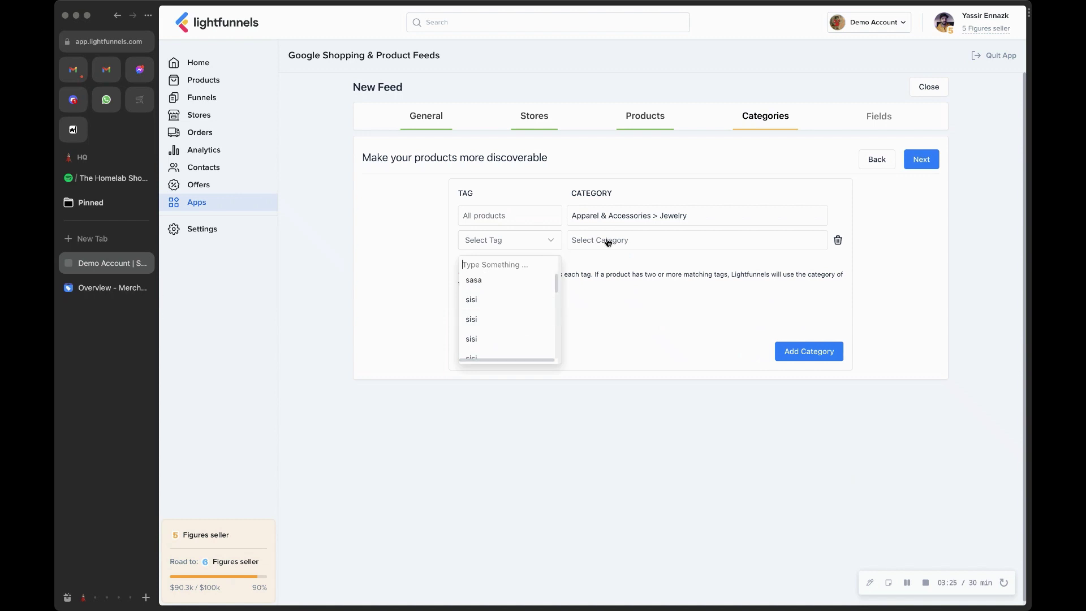
{"action": "scroll", "coordinate": [531, 322], "scroll_direction": "down", "scroll_amount": 5}
{"action": "scroll", "coordinate": [525, 316], "scroll_direction": "down", "scroll_amount": 5}
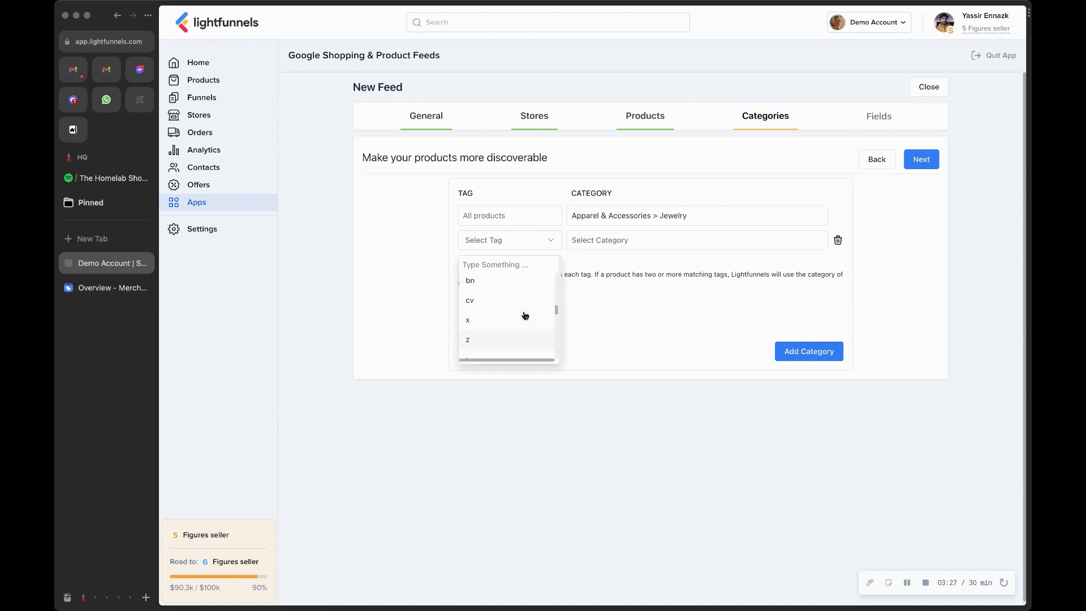
{"action": "scroll", "coordinate": [526, 317], "scroll_direction": "up", "scroll_amount": 3}
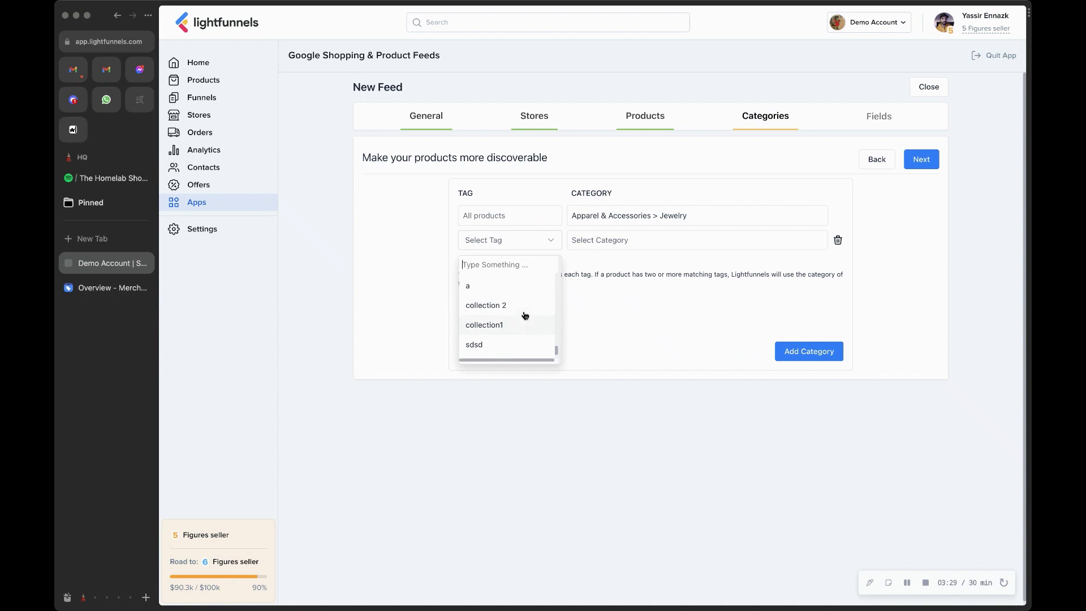
{"action": "scroll", "coordinate": [530, 338], "scroll_direction": "down", "scroll_amount": 3}
{"action": "scroll", "coordinate": [530, 337], "scroll_direction": "down", "scroll_amount": 4}
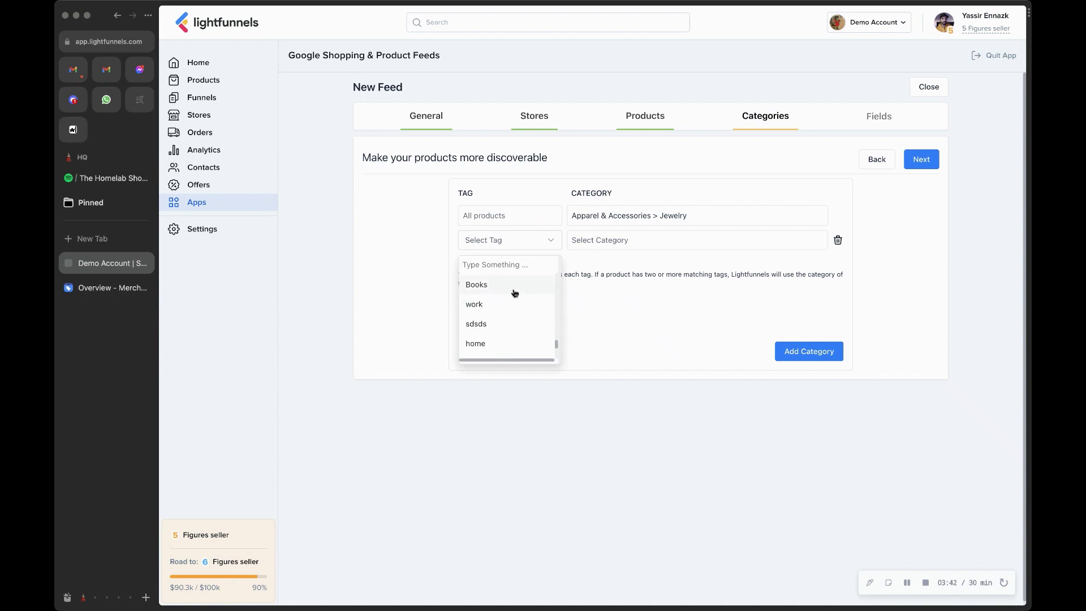
{"action": "left_click", "coordinate": [504, 286]}
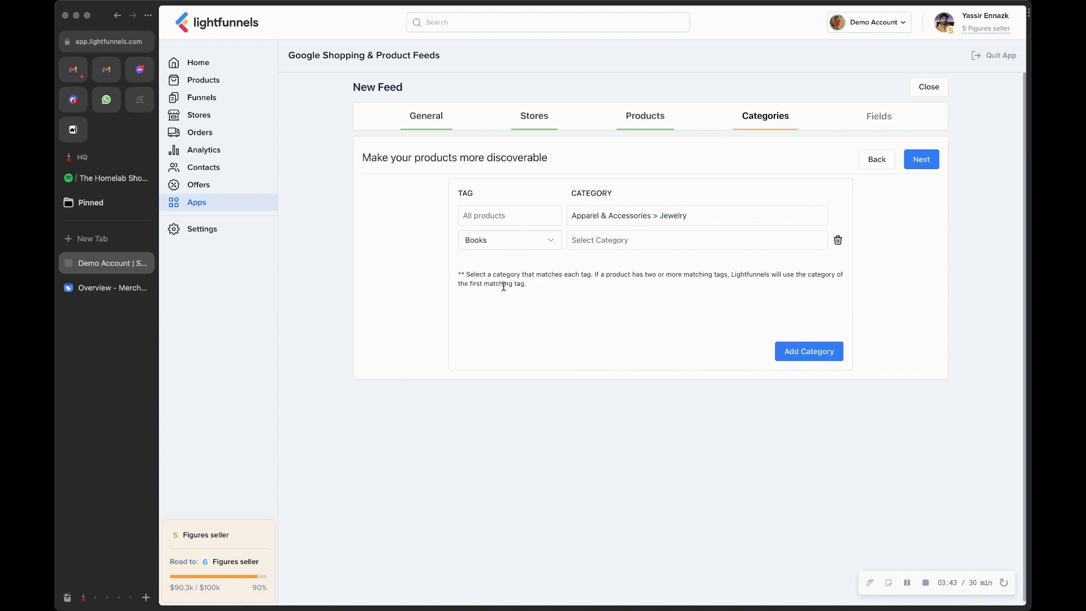
- Dismiss the Books category picker without choosing and delete the Books mapping row
{"action": "left_click", "coordinate": [633, 244]}
{"action": "scroll", "coordinate": [497, 362], "scroll_direction": "down", "scroll_amount": 1}
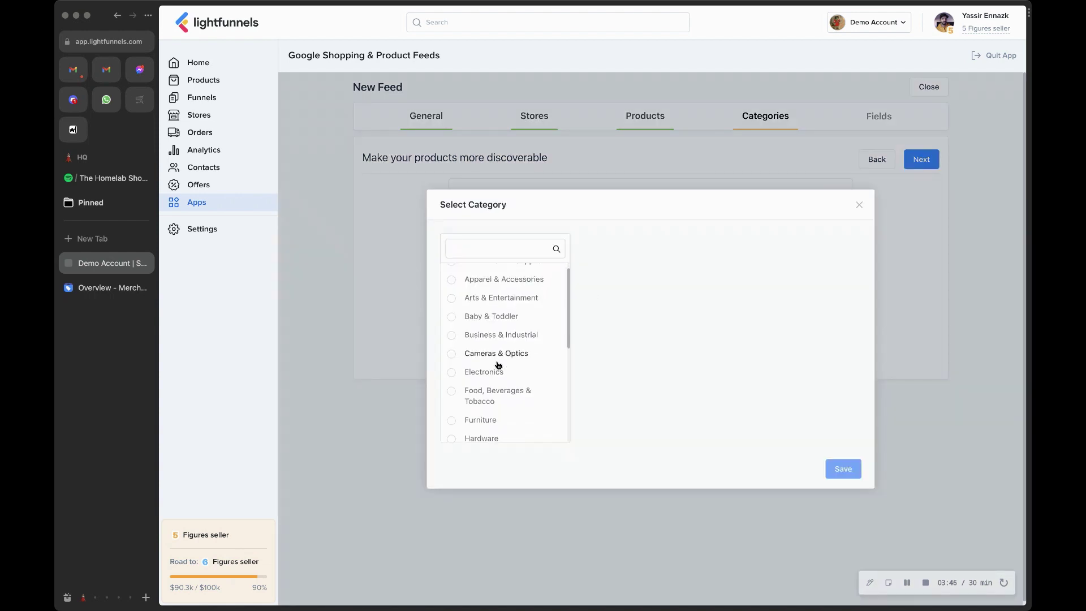
{"action": "scroll", "coordinate": [499, 365], "scroll_direction": "down", "scroll_amount": 2}
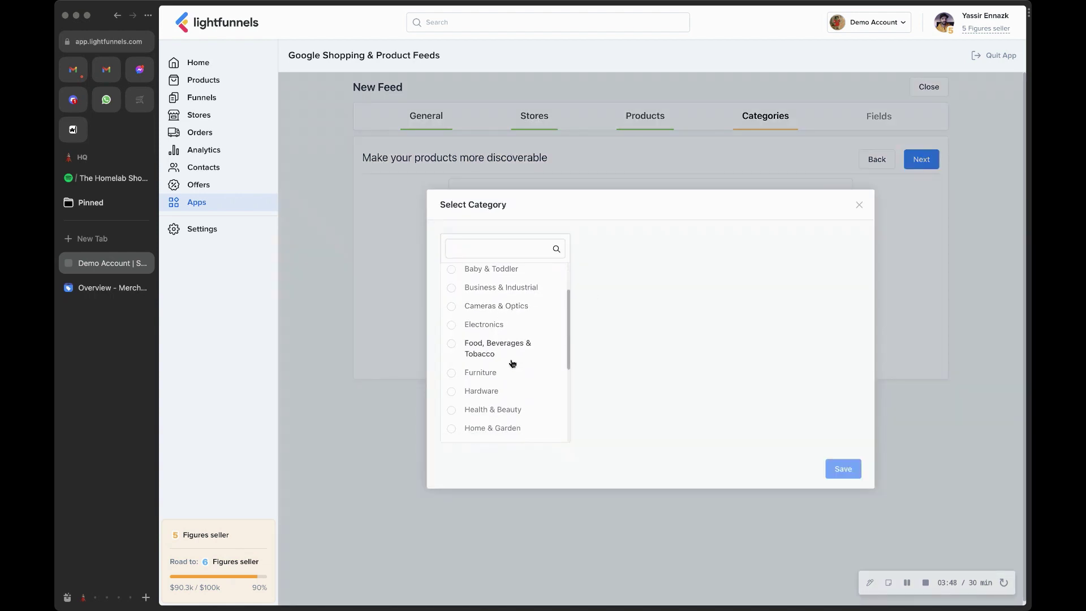
{"action": "left_click", "coordinate": [894, 323]}
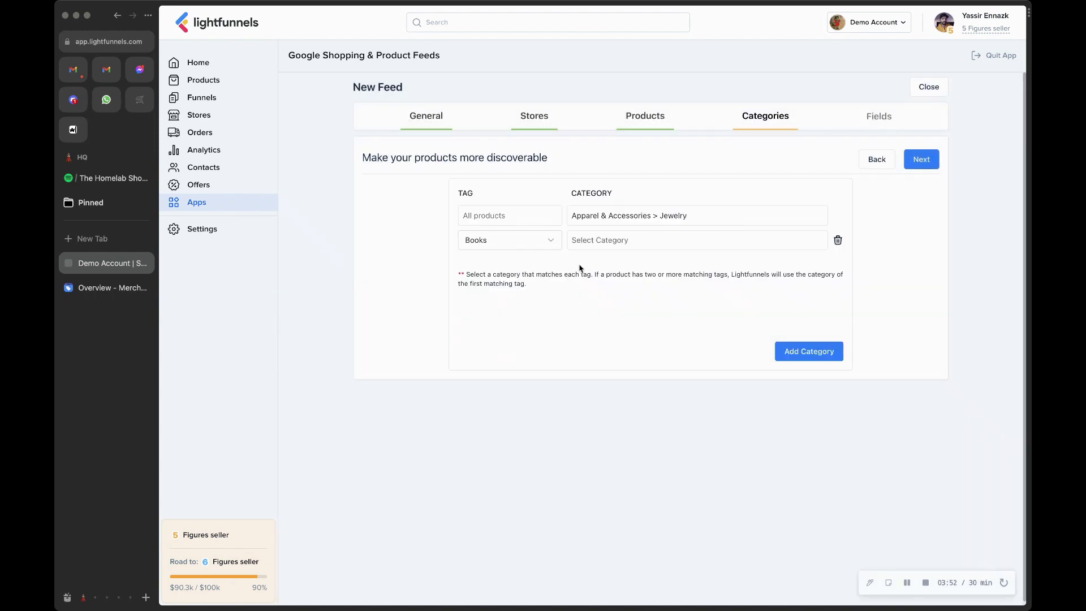
{"action": "left_click", "coordinate": [838, 240]}
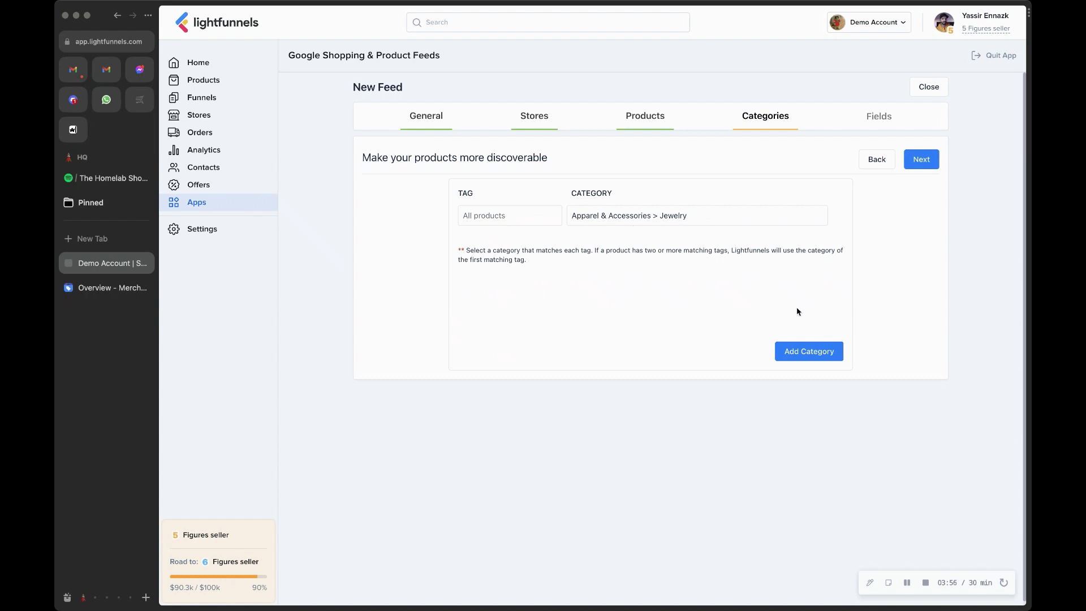
- Leave the Fields step's ID value unchanged and create Demo Feed
{"action": "left_click", "coordinate": [922, 162]}
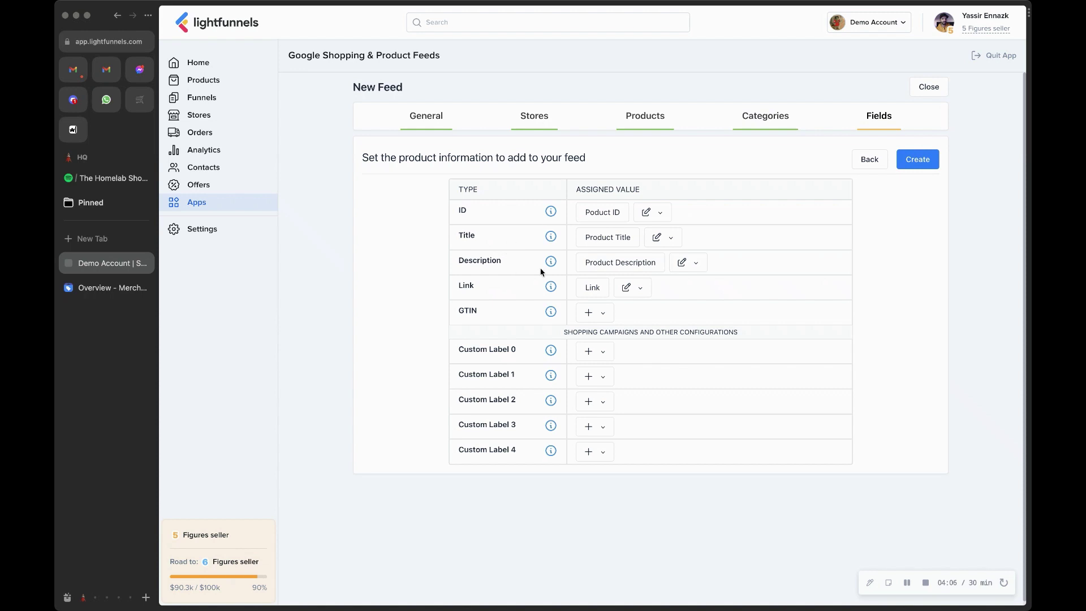
{"action": "left_click", "coordinate": [656, 213]}
{"action": "left_click", "coordinate": [709, 217]}
{"action": "left_click", "coordinate": [933, 164]}
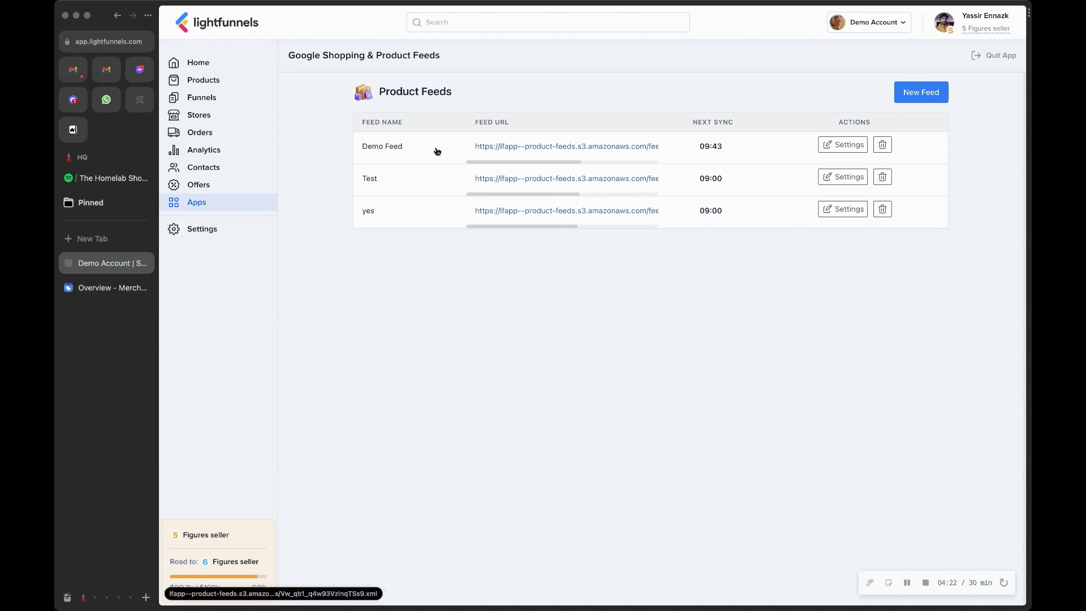
- Open the Demo Feed XML in a new tab, scroll its items, and copy its URL
{"action": "left_click", "coordinate": [519, 147]}
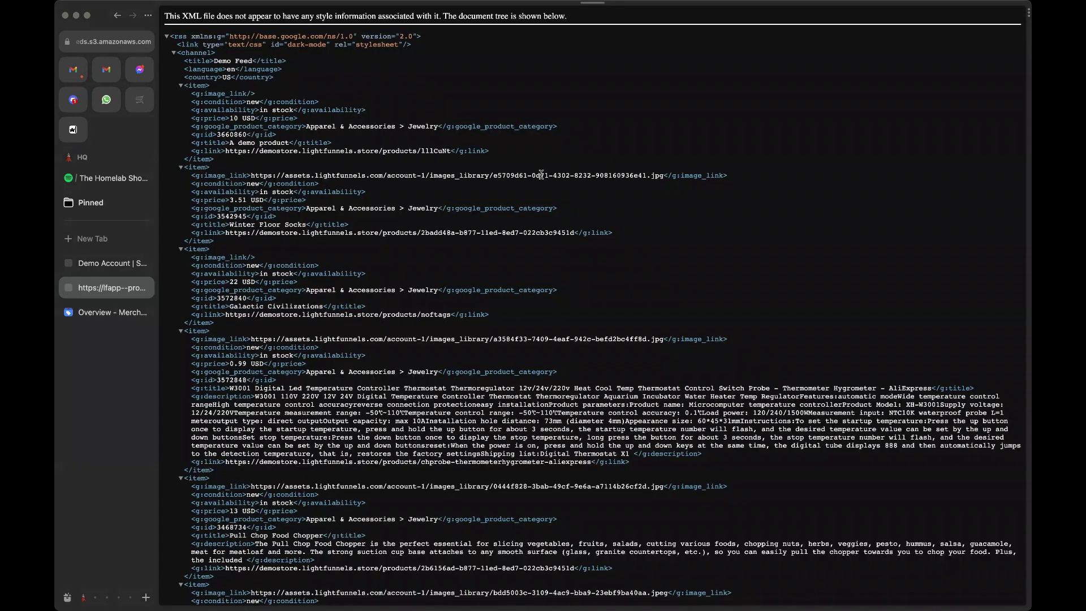
{"action": "scroll", "coordinate": [542, 175], "scroll_direction": "down", "scroll_amount": 20}
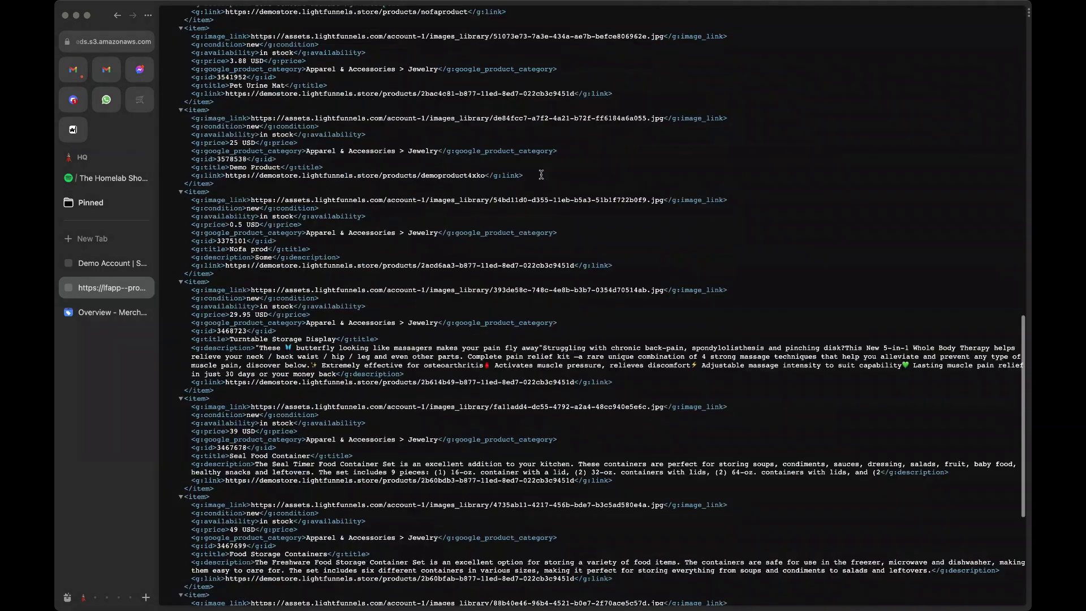
{"action": "scroll", "coordinate": [542, 175], "scroll_direction": "up", "scroll_amount": 20}
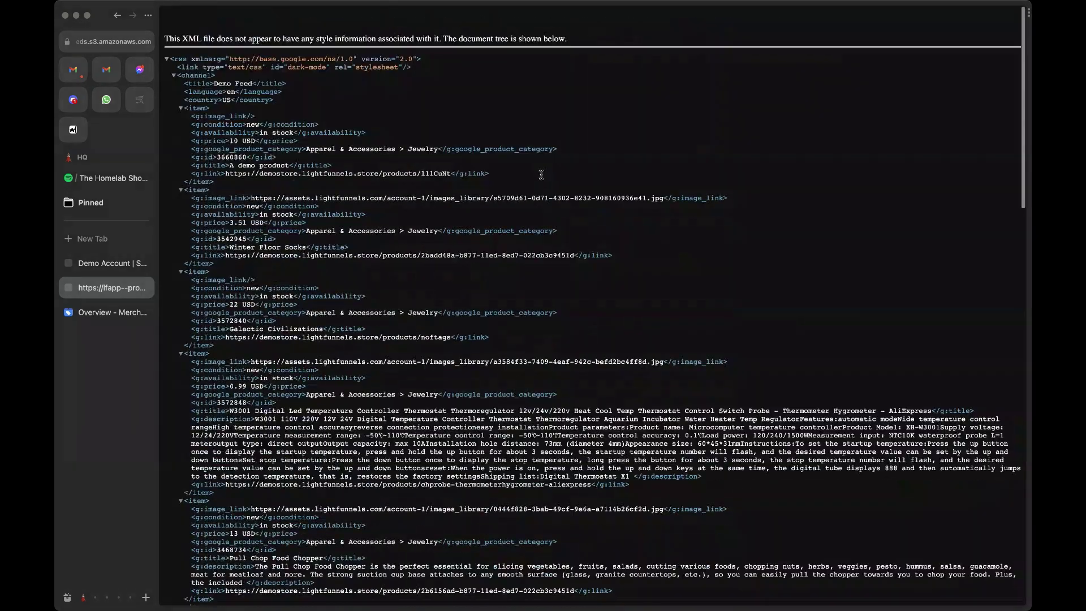
{"action": "scroll", "coordinate": [541, 175], "scroll_direction": "down", "scroll_amount": 1}
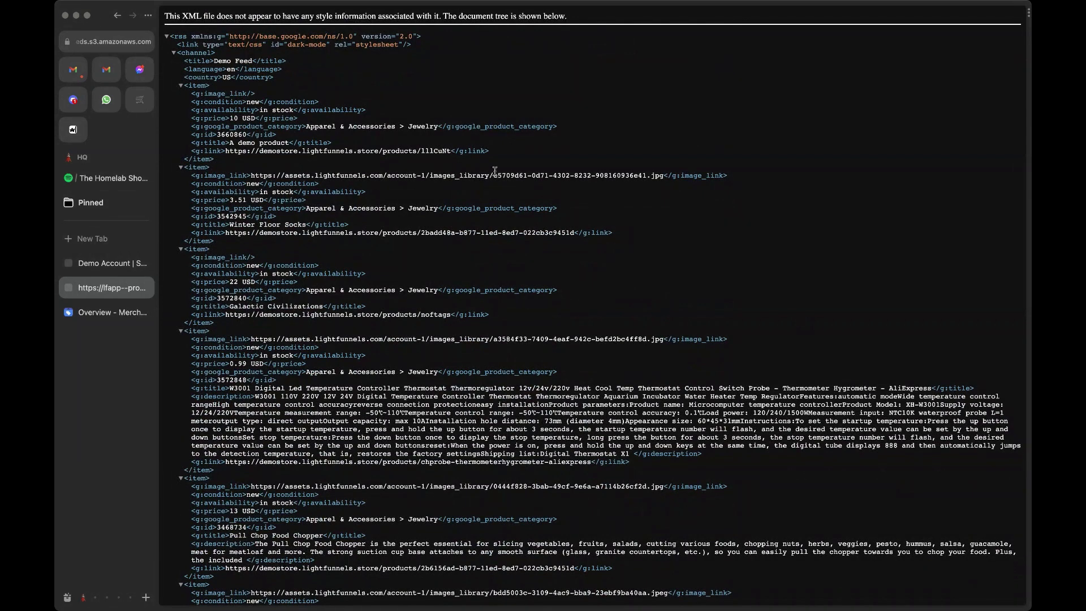
{"action": "left_click", "coordinate": [105, 42]}
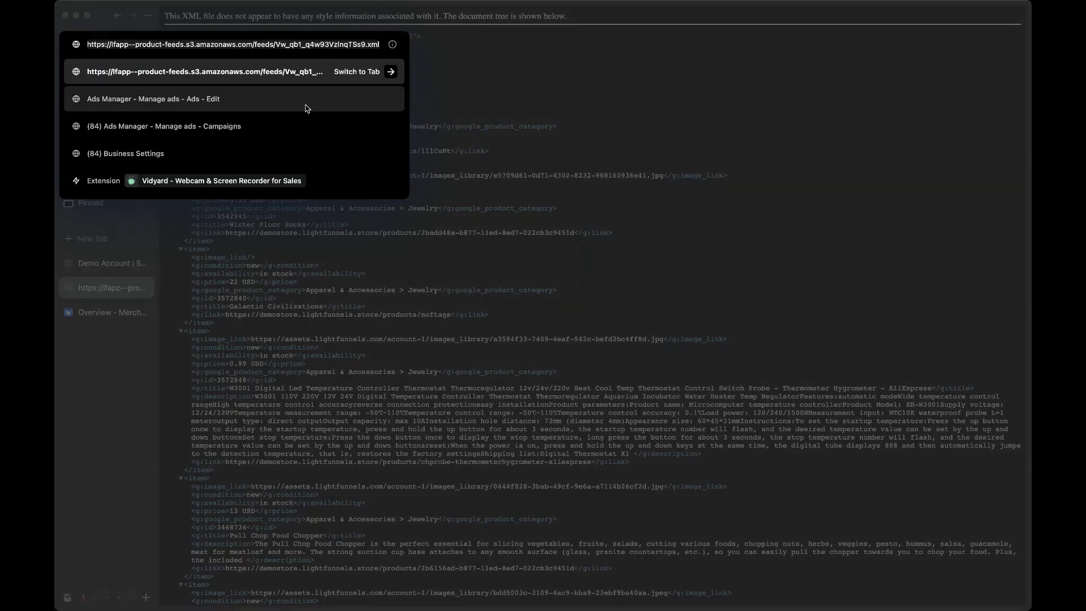
{"action": "key", "text": "Escape"}
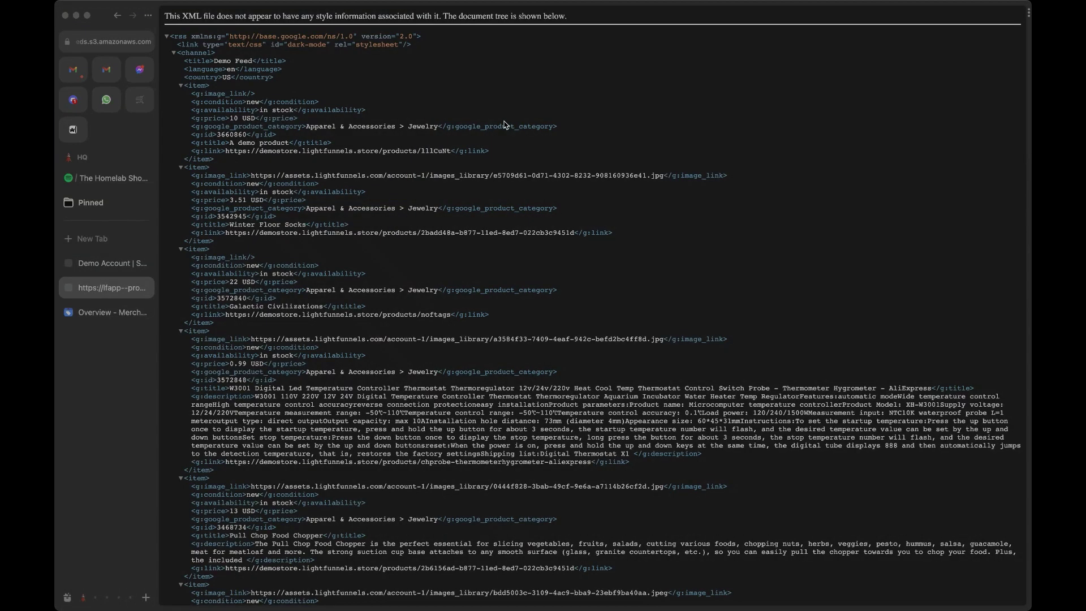
- Go to Products > Feeds in Merchant Center and add a new primary feed
{"action": "left_click", "coordinate": [102, 310]}
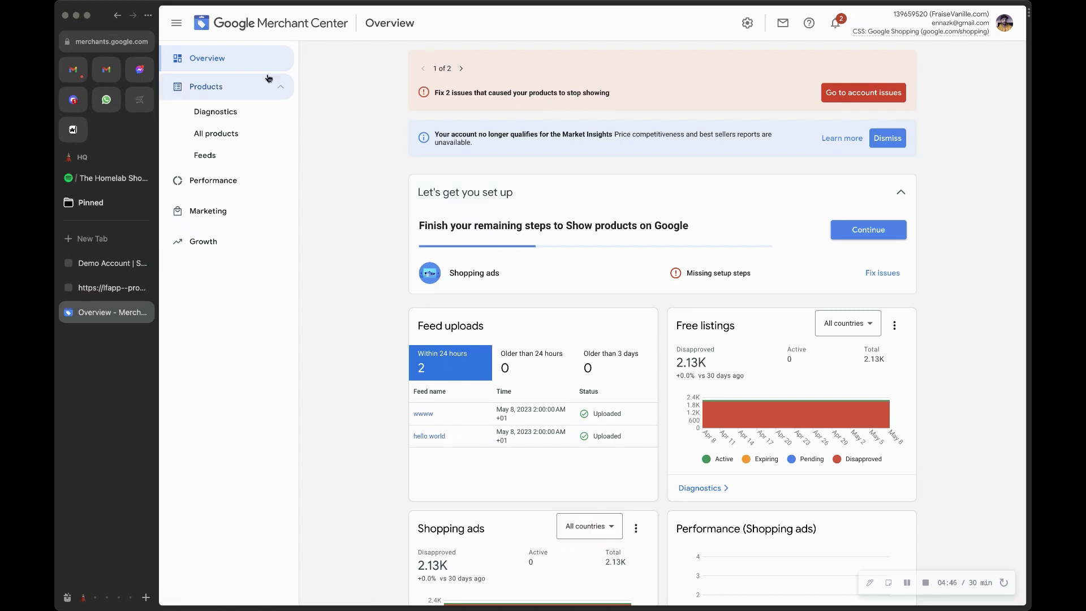
{"action": "left_click", "coordinate": [208, 87]}
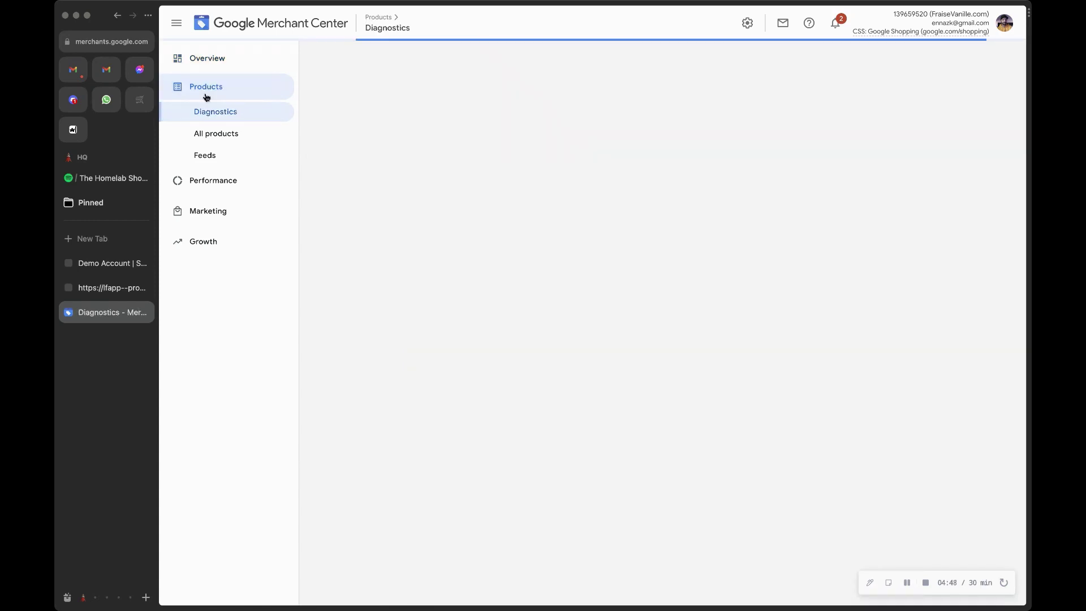
{"action": "left_click", "coordinate": [203, 154]}
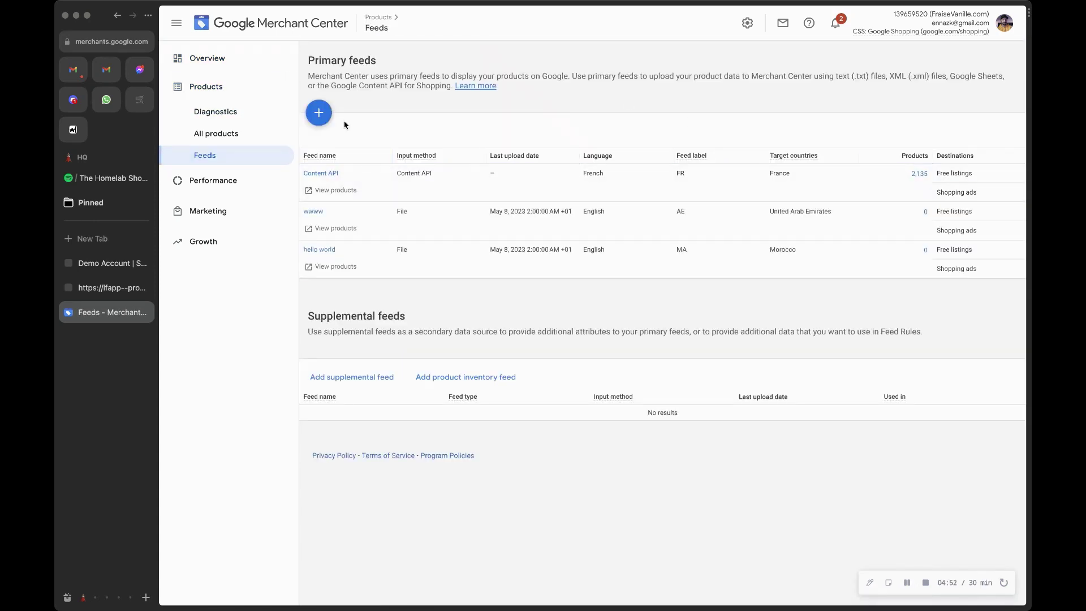
{"action": "left_click", "coordinate": [326, 115]}
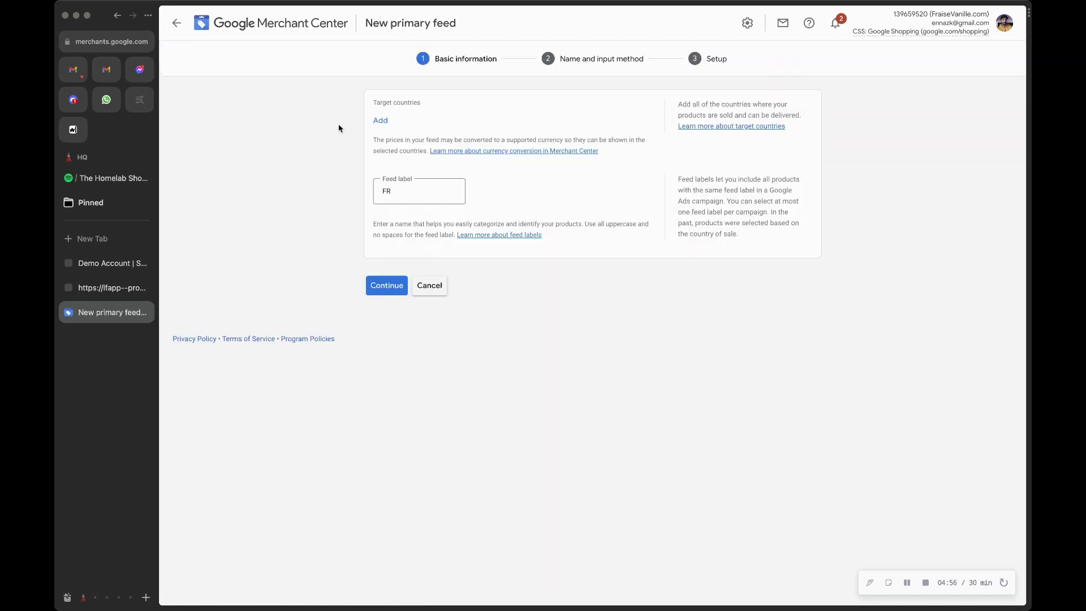
- Add United States as the primary feed's target country
{"action": "left_click", "coordinate": [374, 121]}
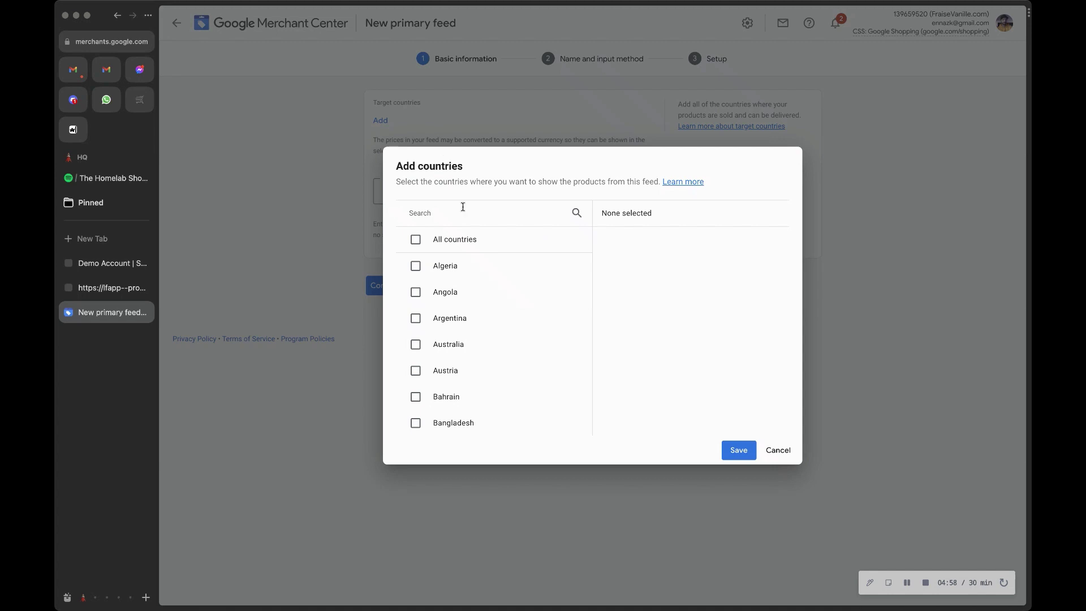
{"action": "type", "text": "united"}
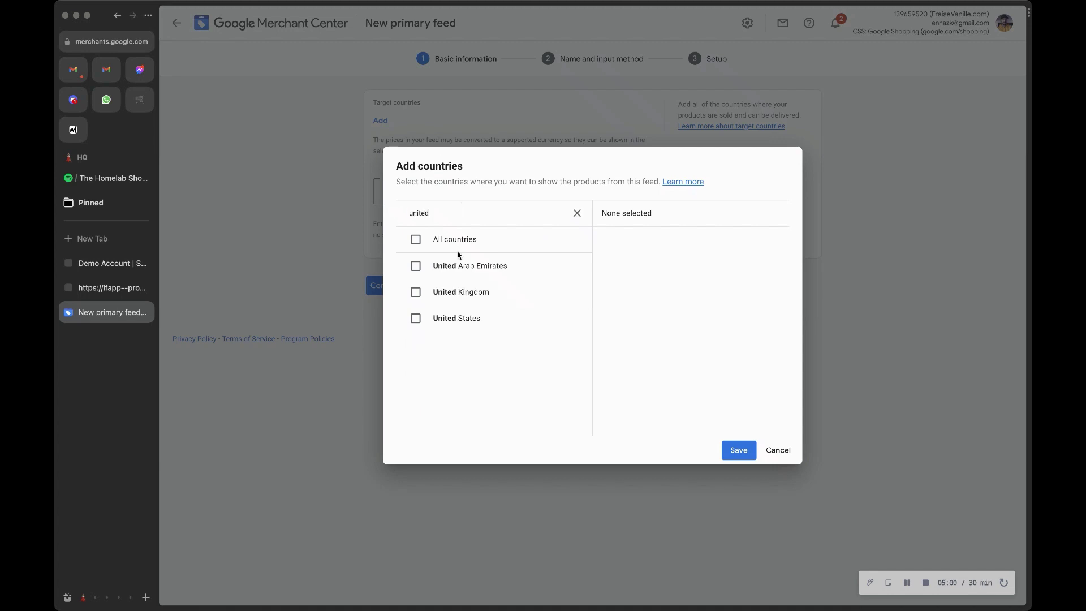
{"action": "left_click", "coordinate": [416, 317]}
{"action": "left_click", "coordinate": [743, 457]}
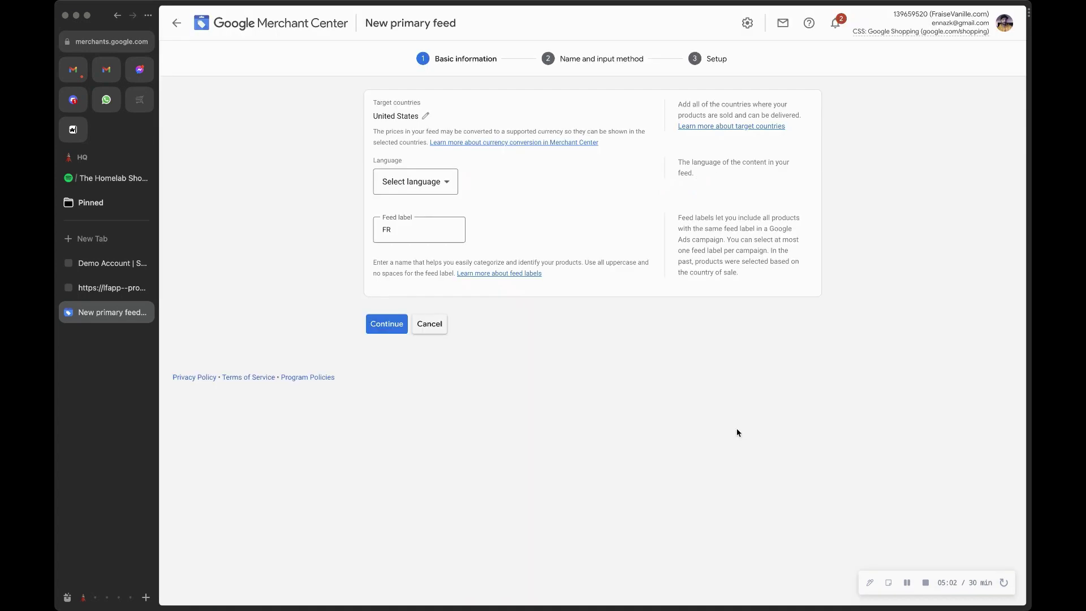
- Set the feed language to English and replace the FR label with DEMOFEED
{"action": "left_click", "coordinate": [437, 184]}
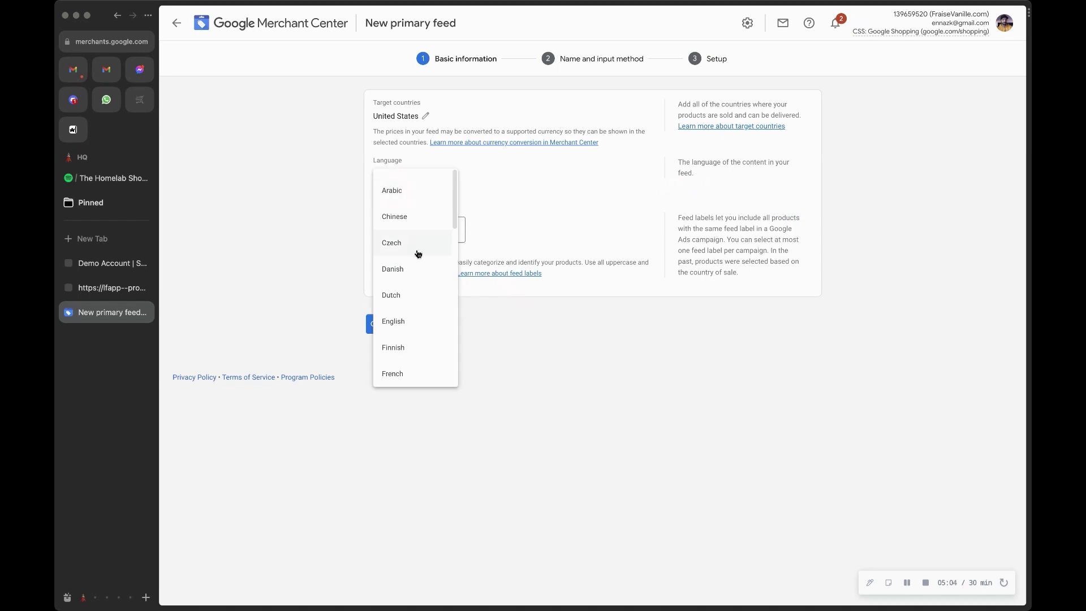
{"action": "left_click", "coordinate": [416, 327]}
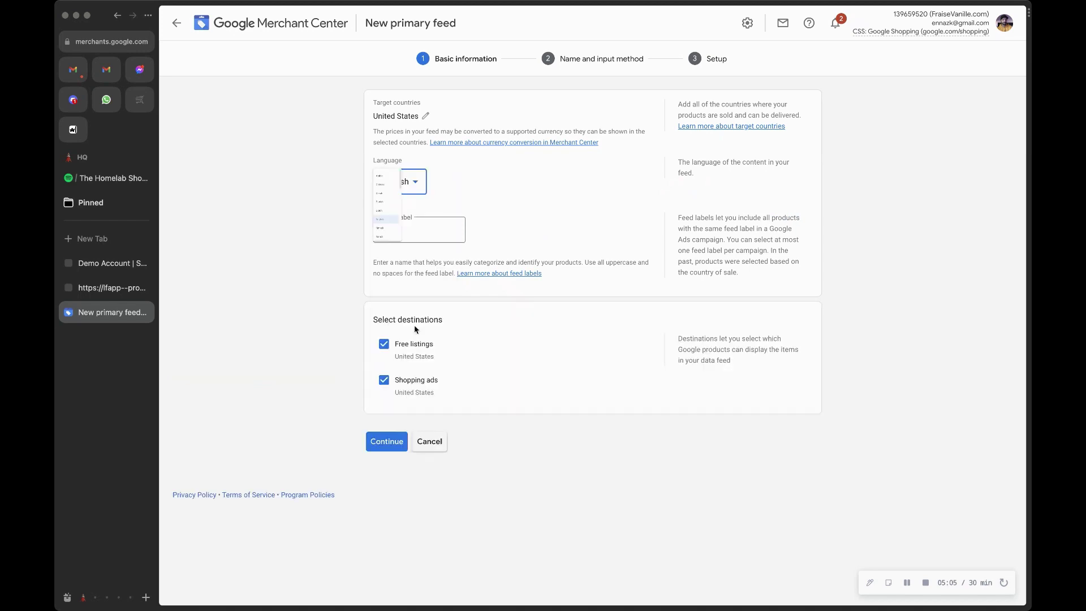
{"action": "left_click", "coordinate": [414, 233]}
{"action": "type", "text": "D"}
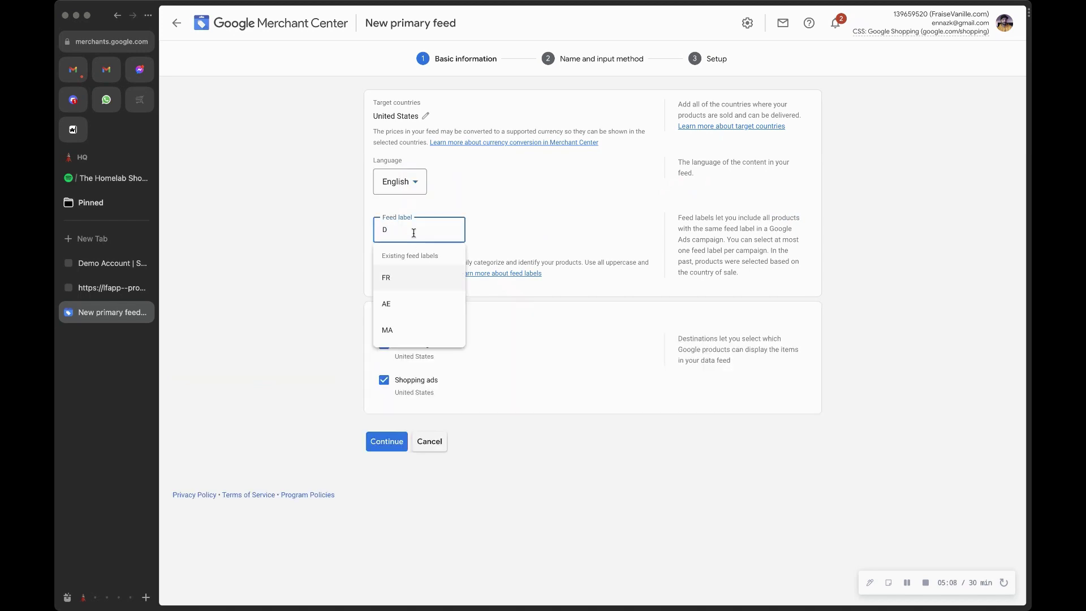
{"action": "type", "text": "EMO FEED"}
{"action": "left_click", "coordinate": [414, 359]}
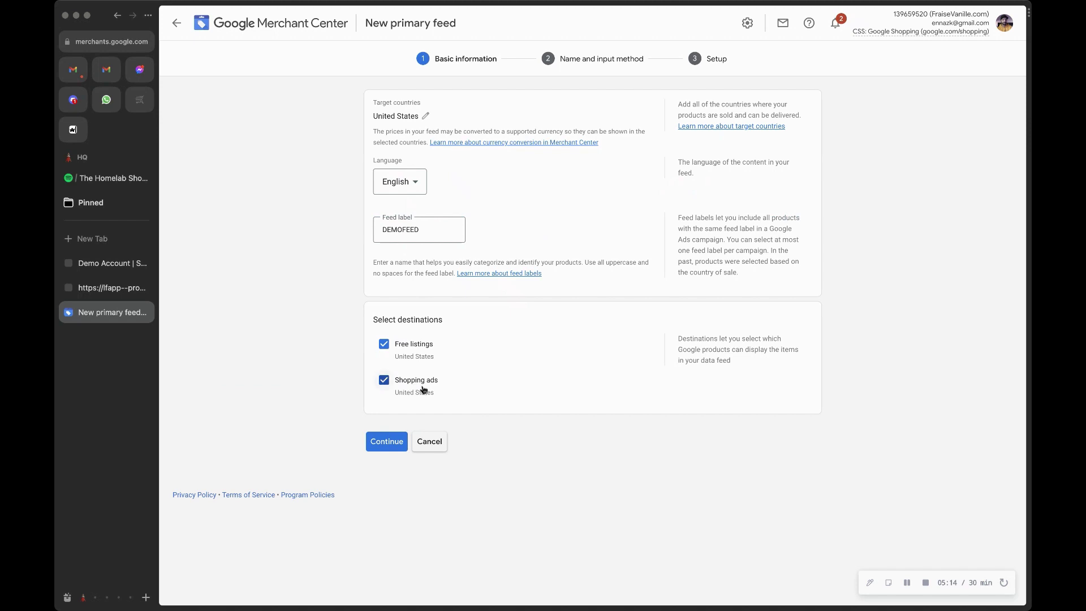
- Choose Scheduled fetch as the input method and name the primary feed 'Demo Store Feed'
{"action": "left_click", "coordinate": [388, 440]}
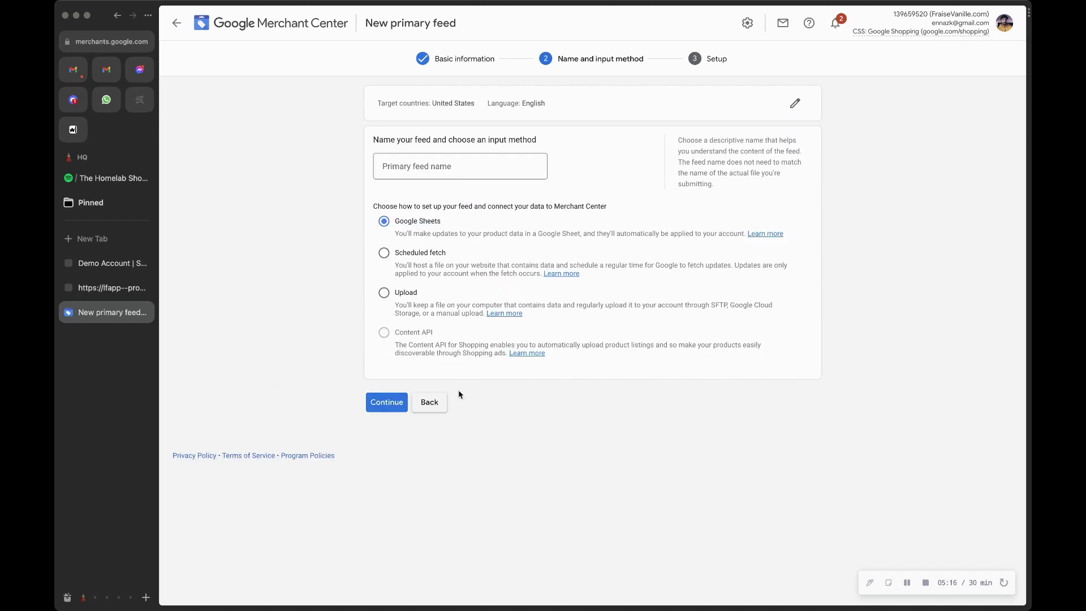
{"action": "left_click", "coordinate": [417, 258]}
{"action": "left_click", "coordinate": [428, 176]}
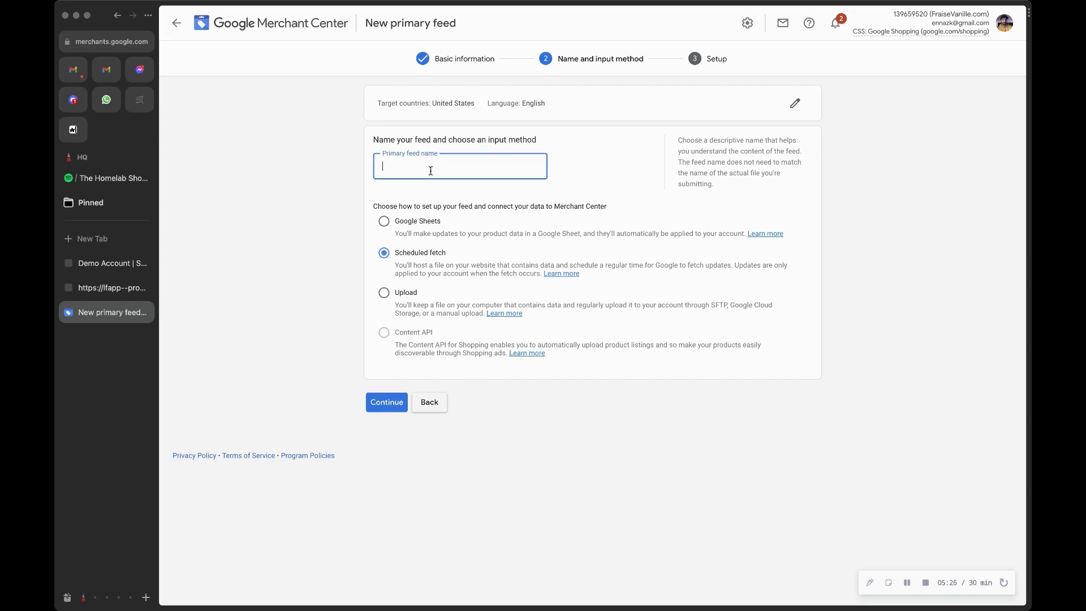
{"action": "type", "text": "Demo Store Feed"}
{"action": "left_click", "coordinate": [387, 402]}
{"action": "left_click", "coordinate": [484, 177]}
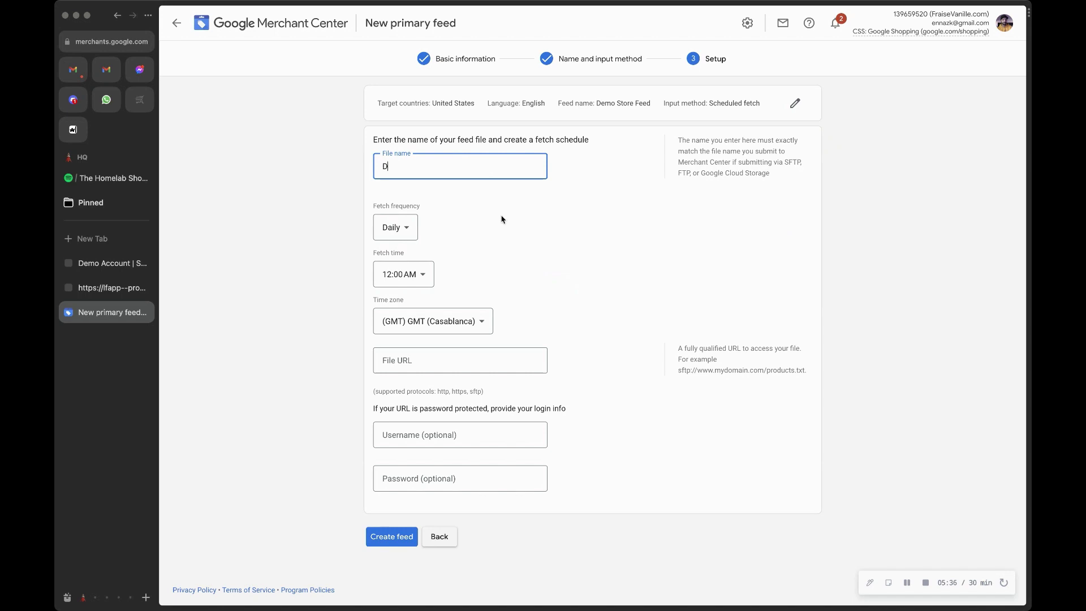
- Enter file name 'Demo Store Feed', paste the Lightfunnels XML URL as File URL, and create the feed
{"action": "type", "text": "Demo Store Feed"}
{"action": "scroll", "coordinate": [424, 351], "scroll_direction": "down", "scroll_amount": 1}
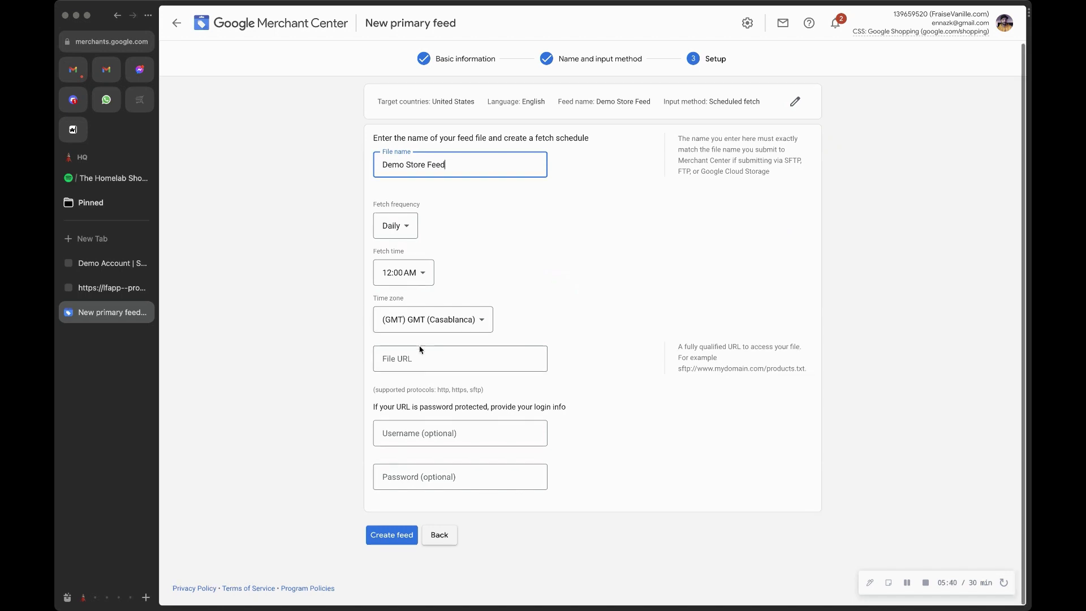
{"action": "left_click", "coordinate": [428, 355]}
{"action": "key", "text": "super+v"}
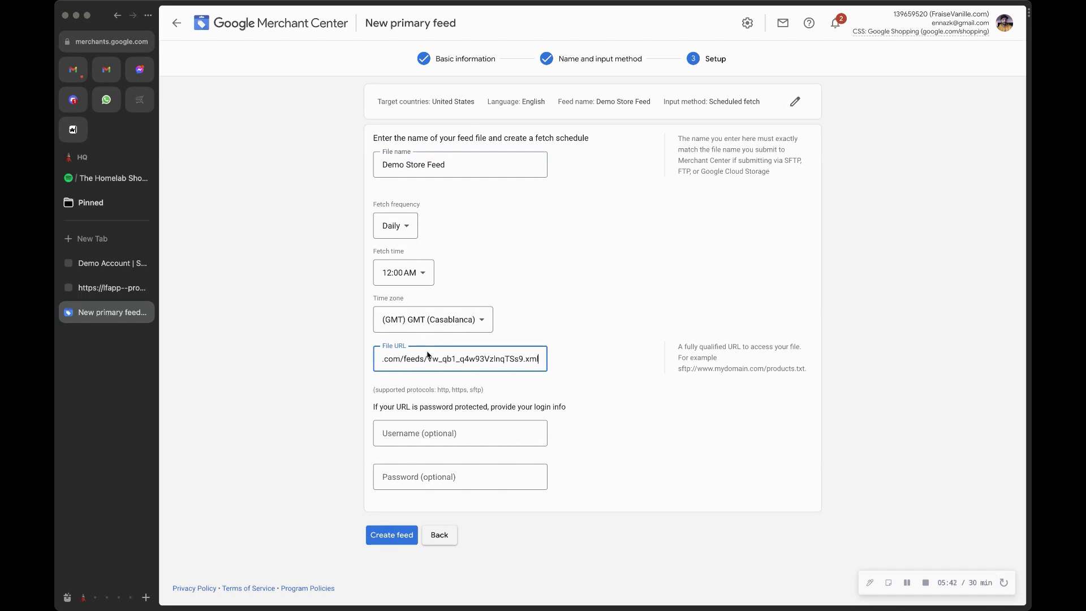
{"action": "left_click", "coordinate": [566, 384]}
{"action": "scroll", "coordinate": [561, 388], "scroll_direction": "down", "scroll_amount": 1}
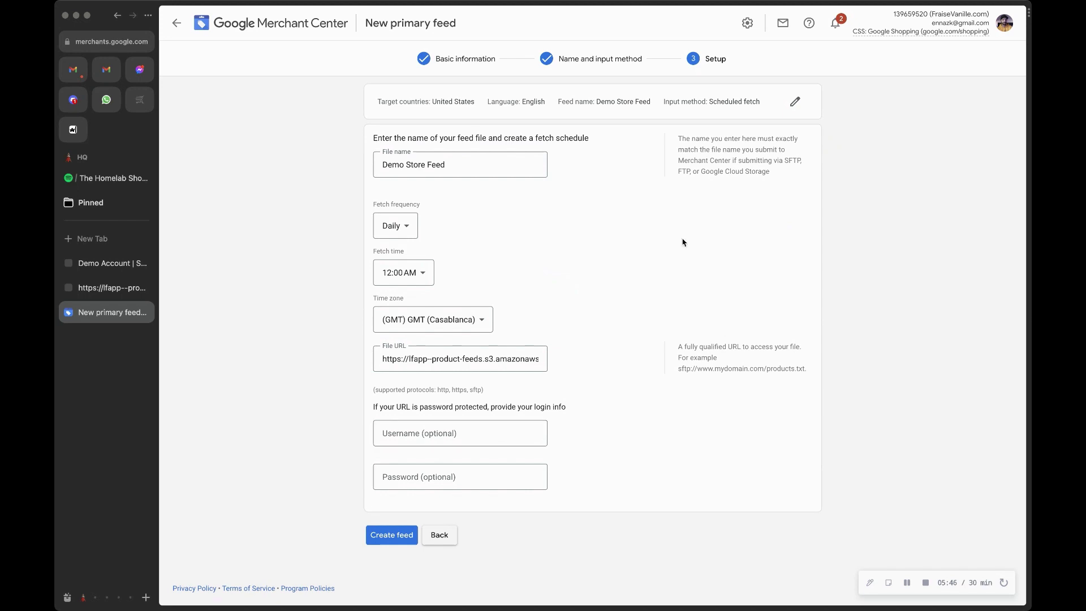
{"action": "left_click", "coordinate": [386, 535]}
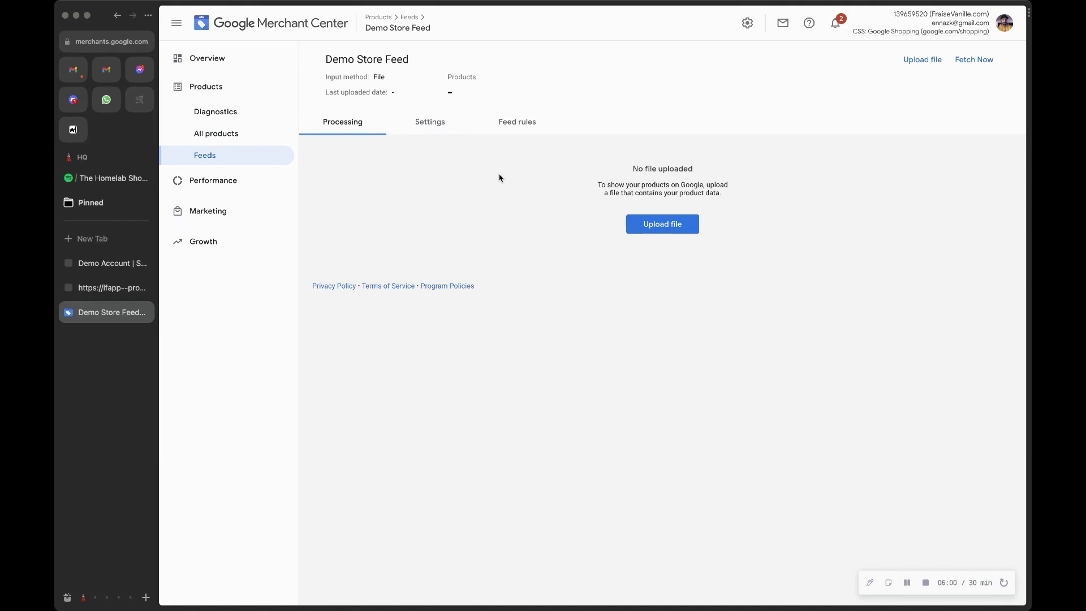
{"action": "left_click", "coordinate": [981, 64]}
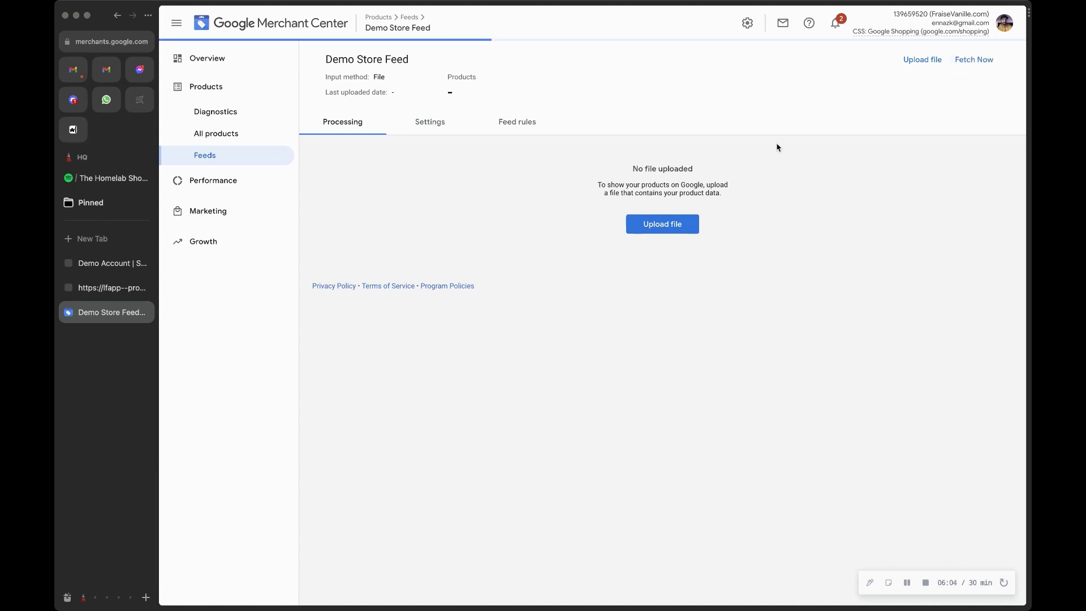